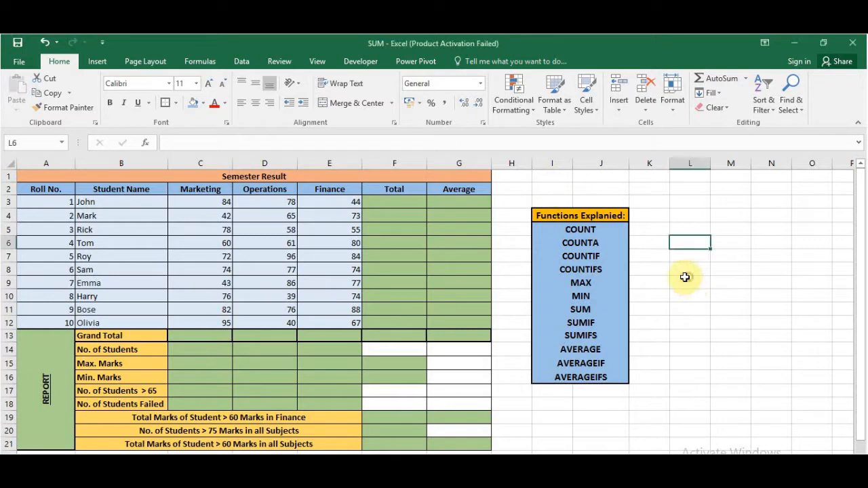
{"action": "left_click_drag", "start_coordinate": [560, 215], "coordinate": [566, 378]}
{"action": "left_click", "coordinate": [554, 406]}
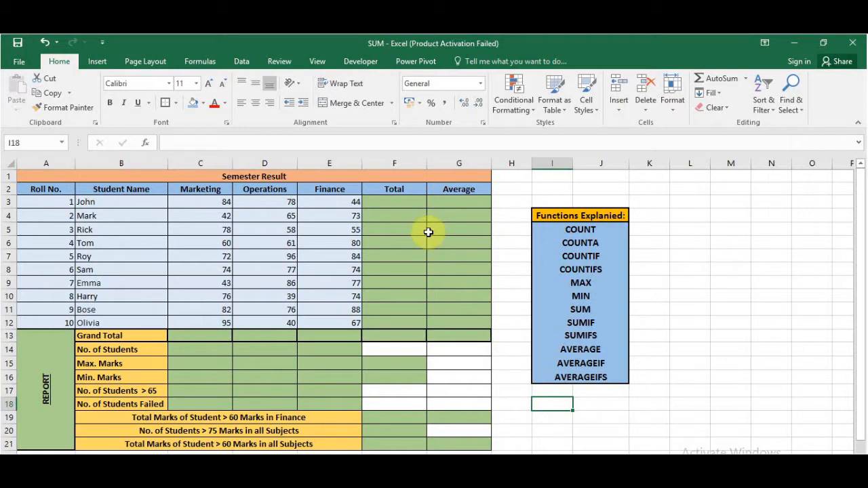
- Calculate each student's Total with =SUM(C3:E3) in F3 and fill the formula down to F12
{"action": "left_click", "coordinate": [372, 202]}
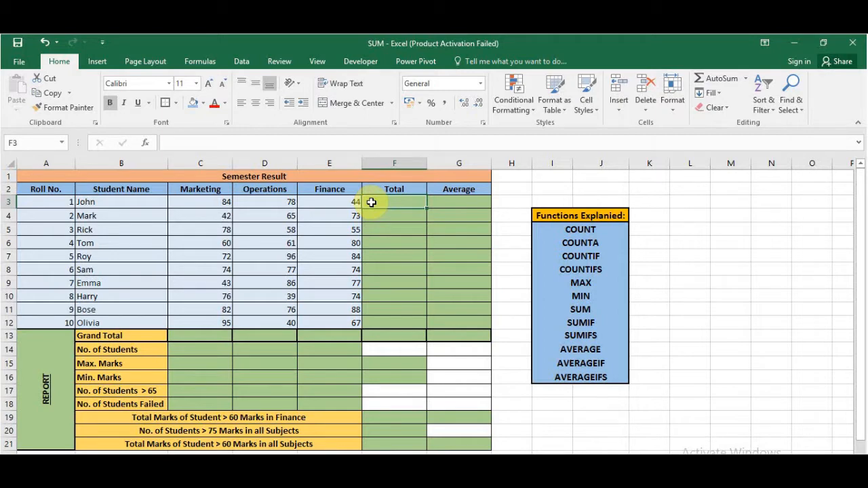
{"action": "type", "text": "="}
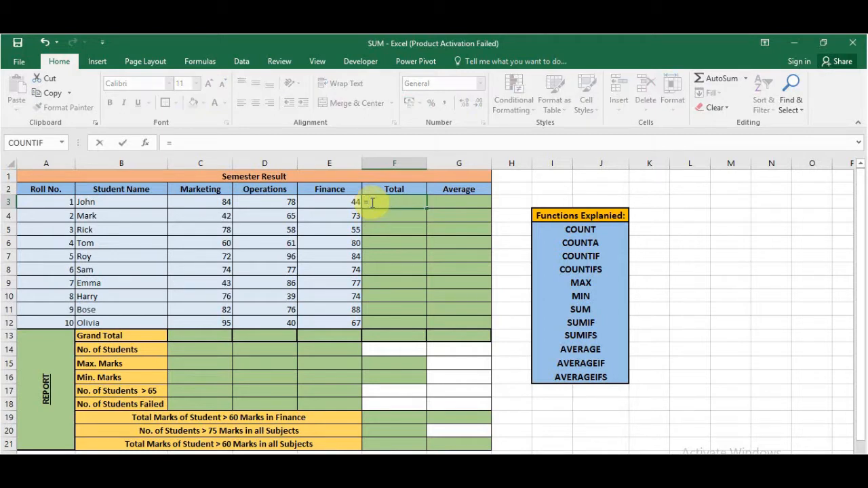
{"action": "type", "text": "sum"}
{"action": "key", "text": "Tab"}
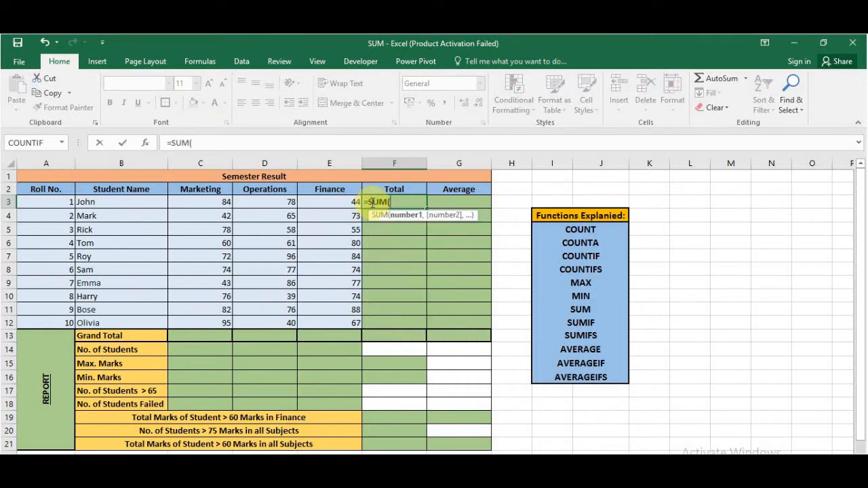
{"action": "left_click_drag", "start_coordinate": [208, 203], "coordinate": [311, 202]}
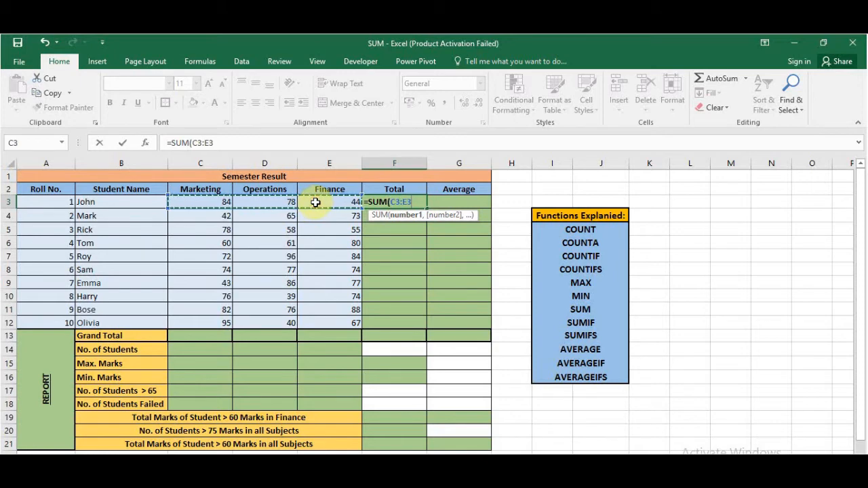
{"action": "type", "text": ")"}
{"action": "key", "text": "Return"}
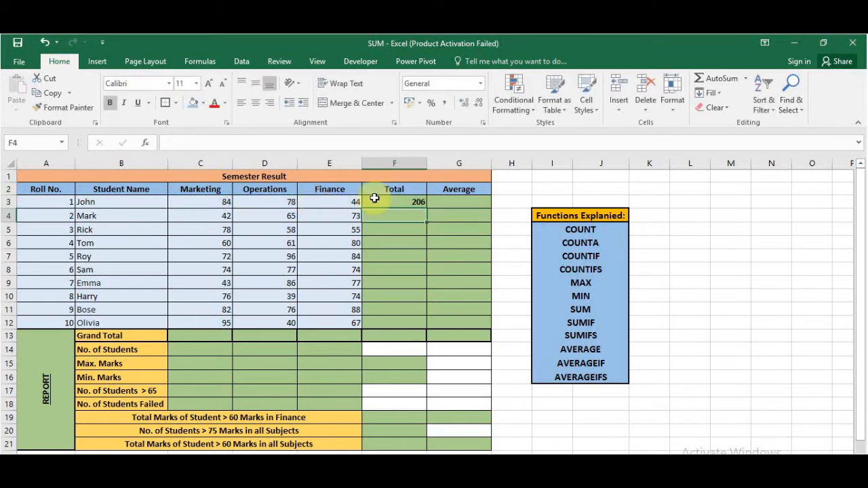
{"action": "left_click", "coordinate": [413, 201]}
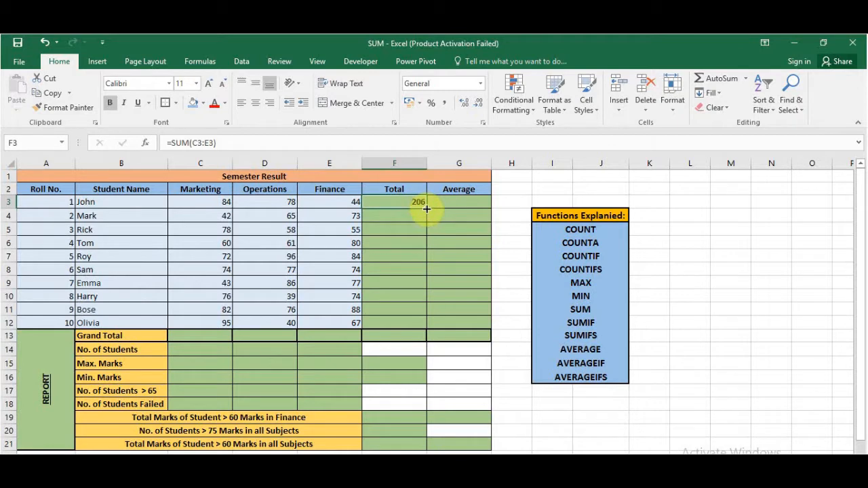
{"action": "left_click_drag", "start_coordinate": [426, 209], "coordinate": [413, 327]}
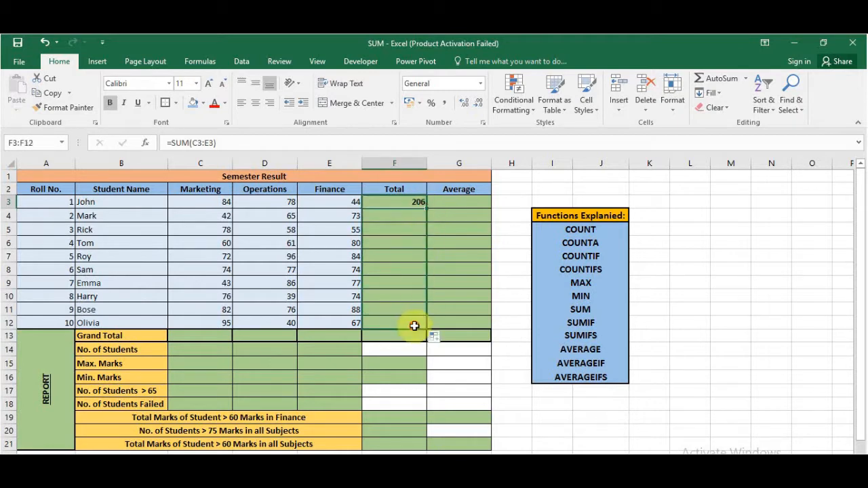
{"action": "left_click", "coordinate": [441, 286]}
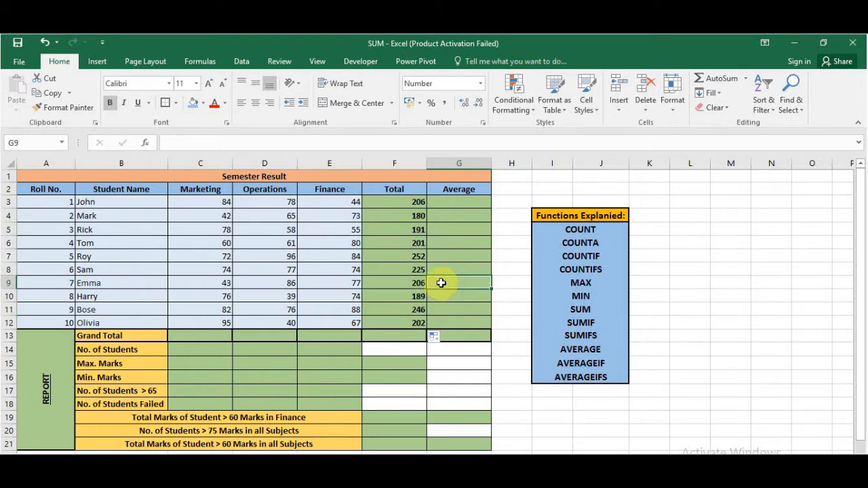
- Calculate each student's Average with =AVERAGE(C3:E3) in G3 and fill the formula down to G12
{"action": "left_click", "coordinate": [445, 203]}
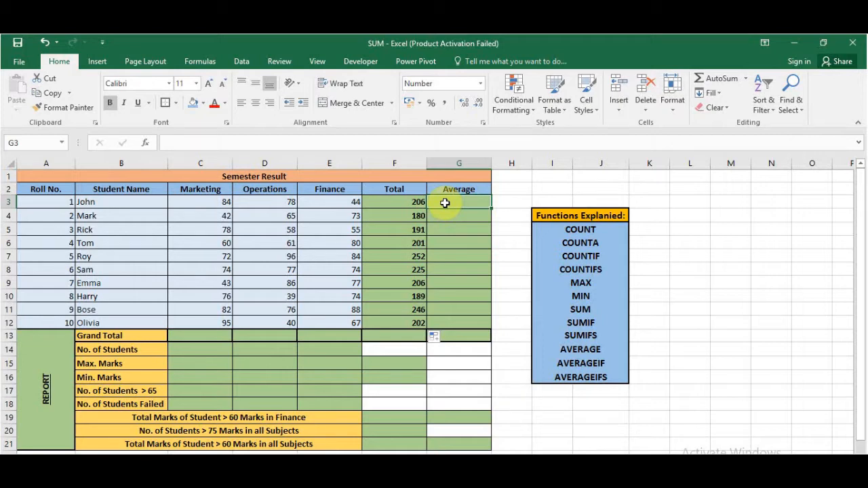
{"action": "type", "text": "=ave"}
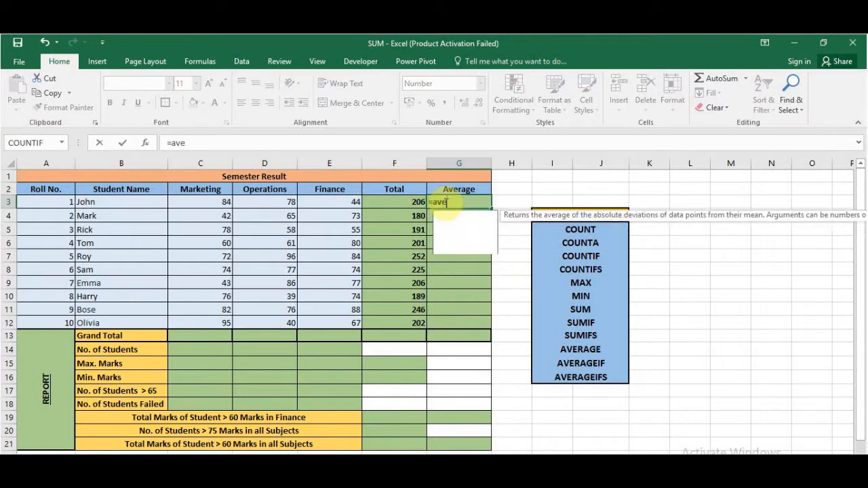
{"action": "type", "text": "rage"}
{"action": "key", "text": "Tab"}
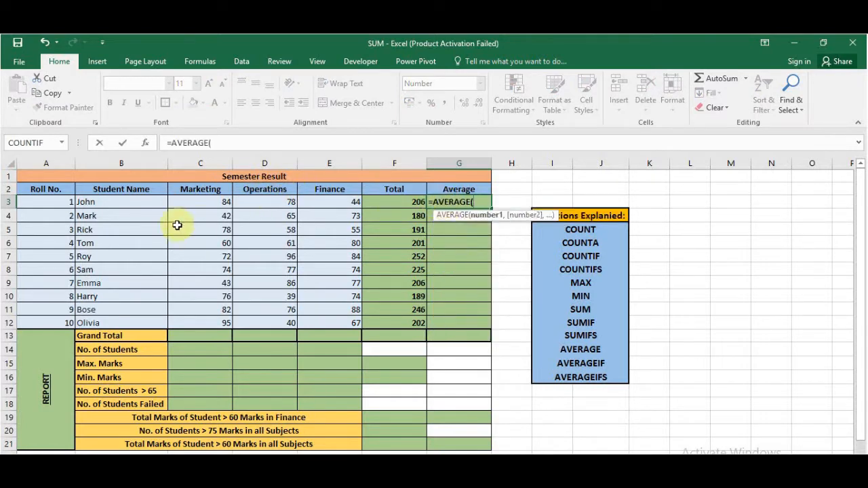
{"action": "left_click_drag", "start_coordinate": [196, 204], "coordinate": [339, 205]}
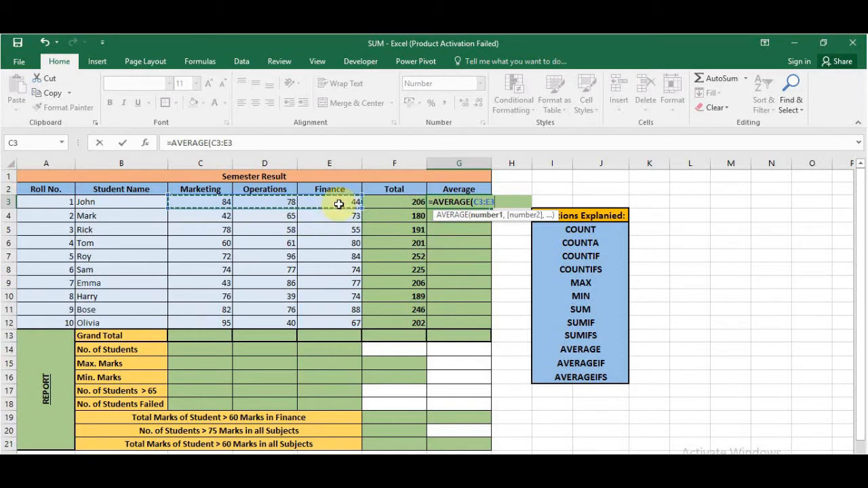
{"action": "key", "text": "Return"}
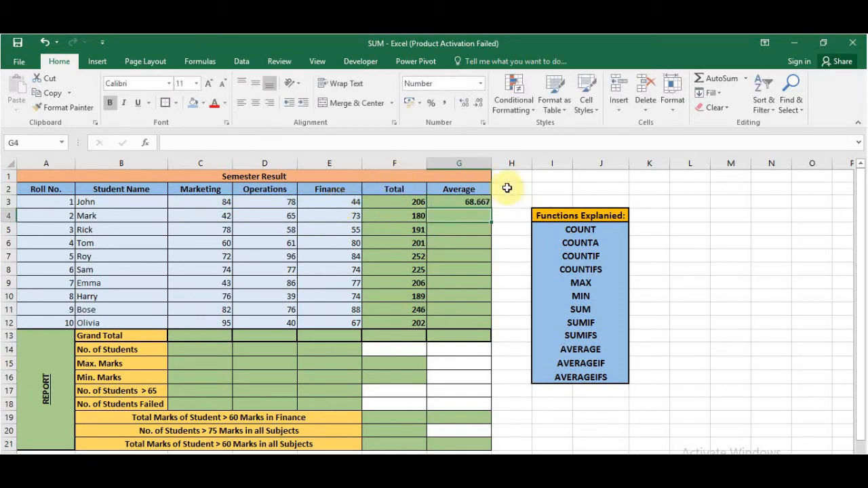
{"action": "left_click", "coordinate": [480, 203]}
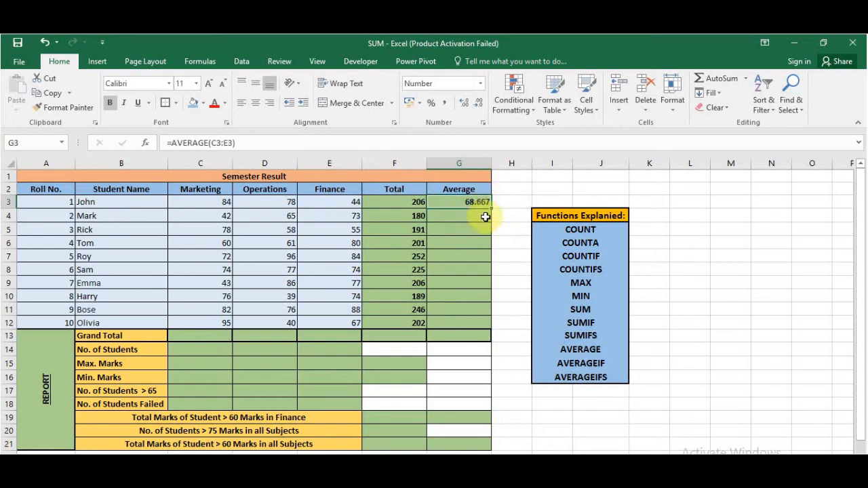
{"action": "left_click_drag", "start_coordinate": [491, 209], "coordinate": [491, 328]}
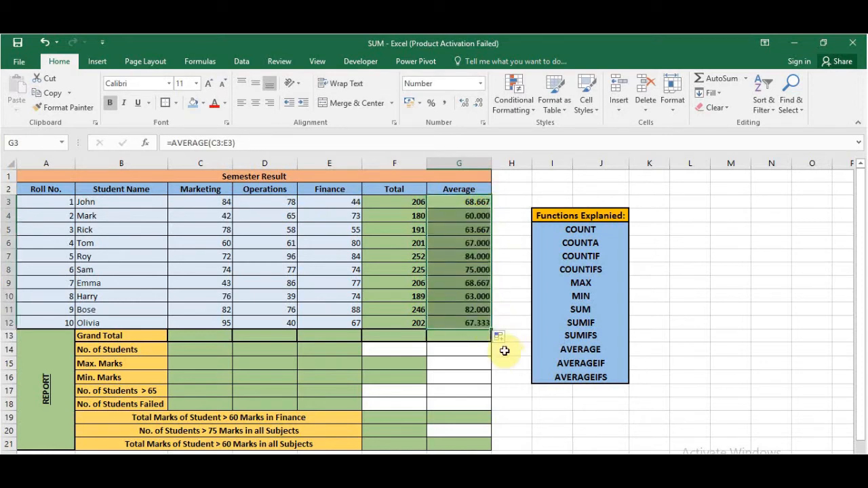
{"action": "left_click", "coordinate": [508, 388]}
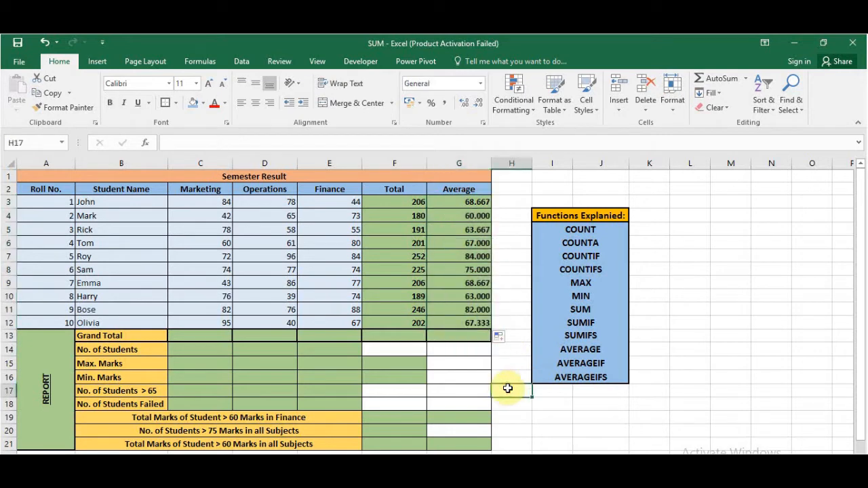
- Enter the Grand Total formula =SUM(C3:C12) in C13 and fill it across to the Total column in F13
{"action": "left_click", "coordinate": [197, 336]}
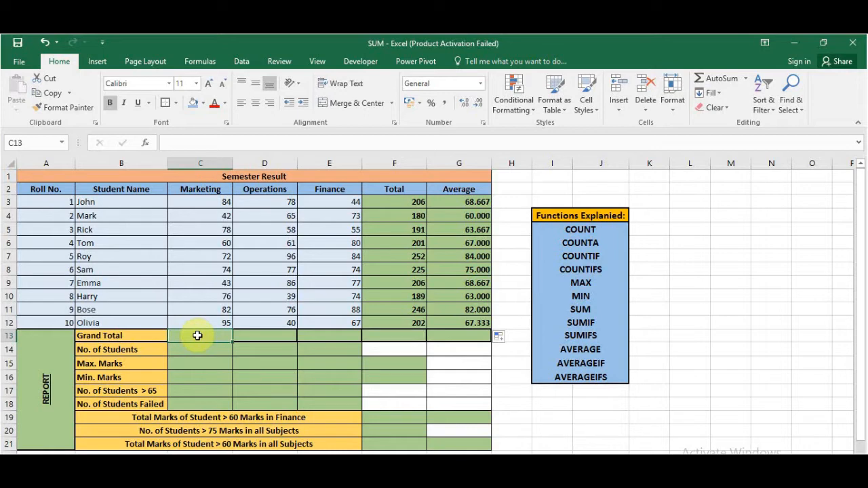
{"action": "type", "text": "=SUM("}
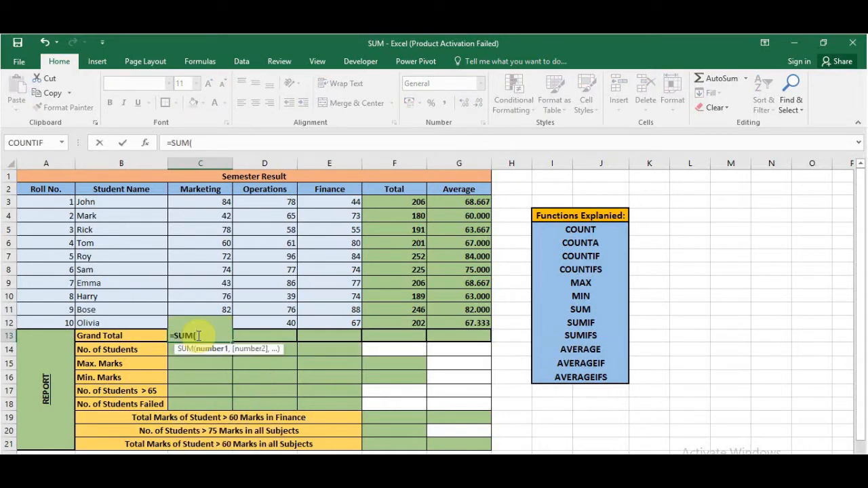
{"action": "left_click_drag", "start_coordinate": [206, 201], "coordinate": [212, 318]}
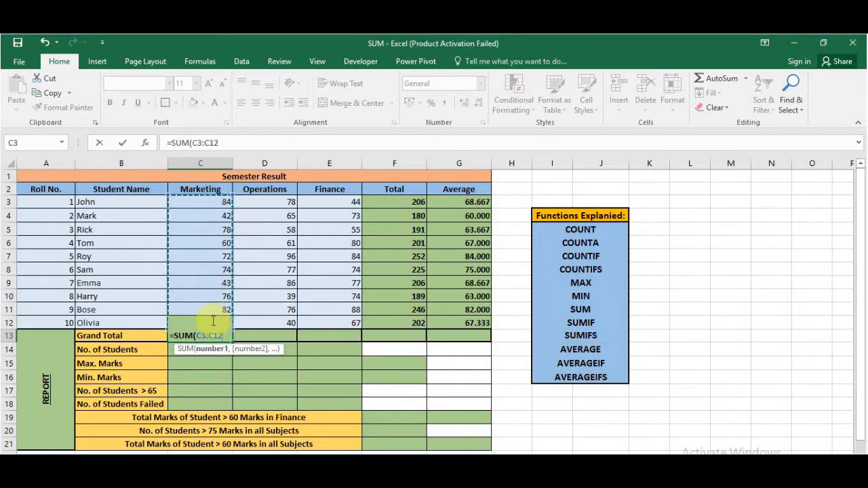
{"action": "key", "text": "Return"}
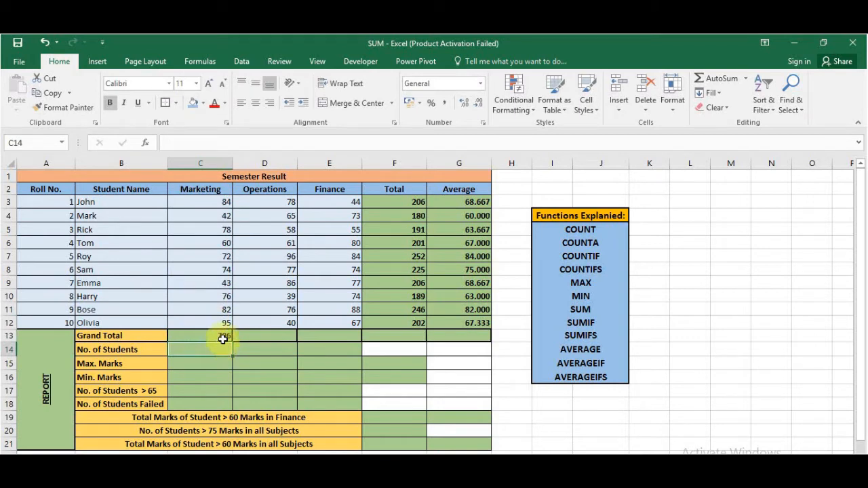
{"action": "left_click", "coordinate": [222, 337]}
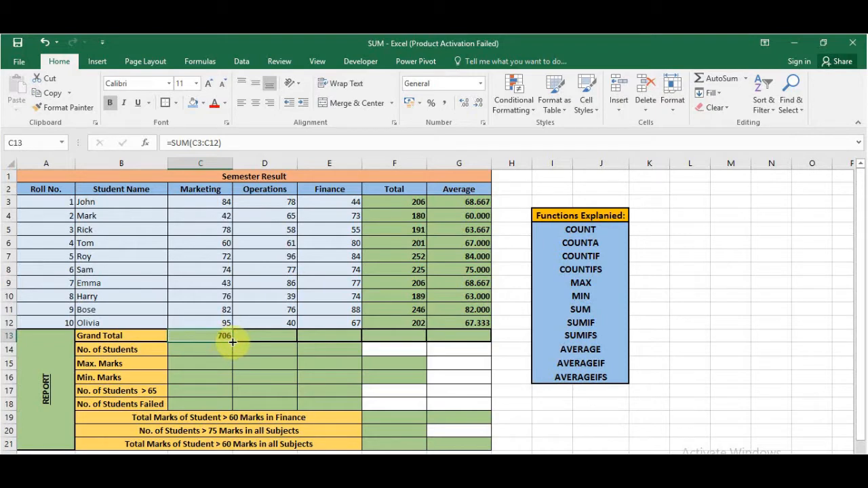
{"action": "left_click_drag", "start_coordinate": [232, 343], "coordinate": [402, 337]}
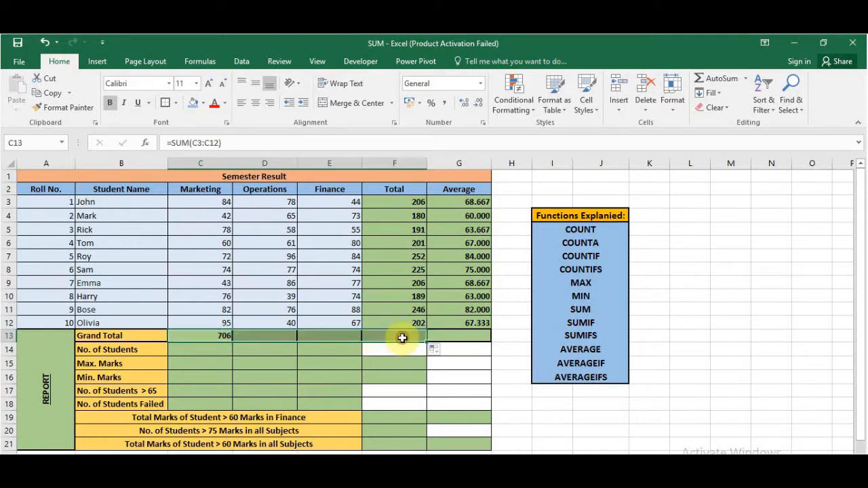
{"action": "left_click", "coordinate": [337, 359]}
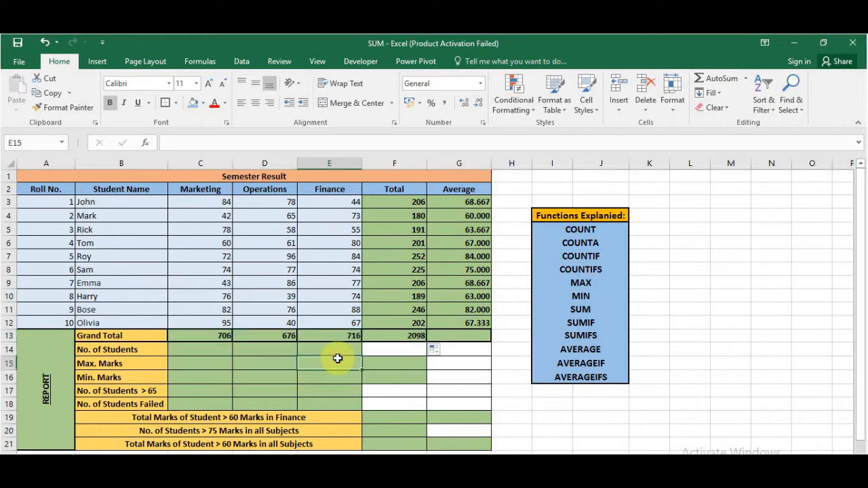
- Count the students from their roll numbers with =COUNT(A3:A12) in the No. of Students cell C14
{"action": "left_click", "coordinate": [194, 352]}
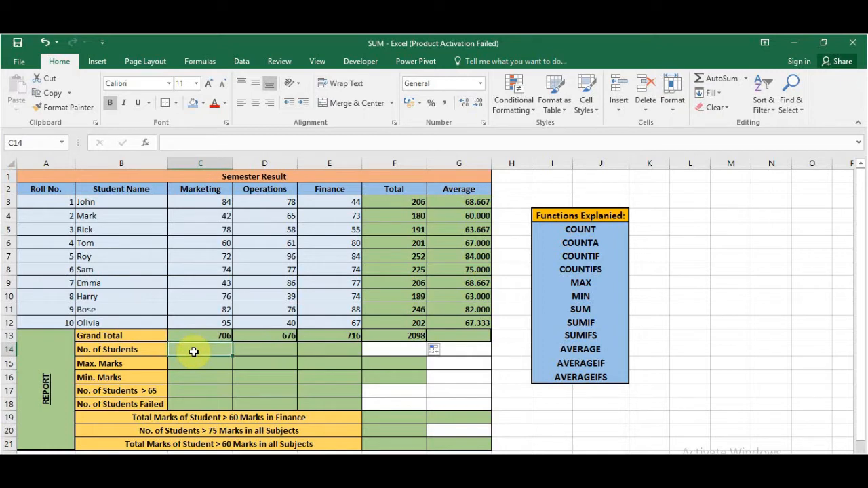
{"action": "type", "text": "=count"}
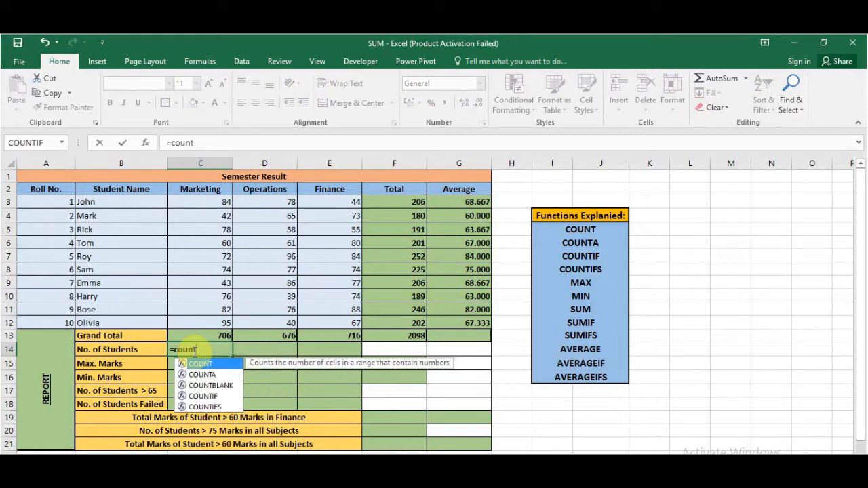
{"action": "key", "text": "Tab"}
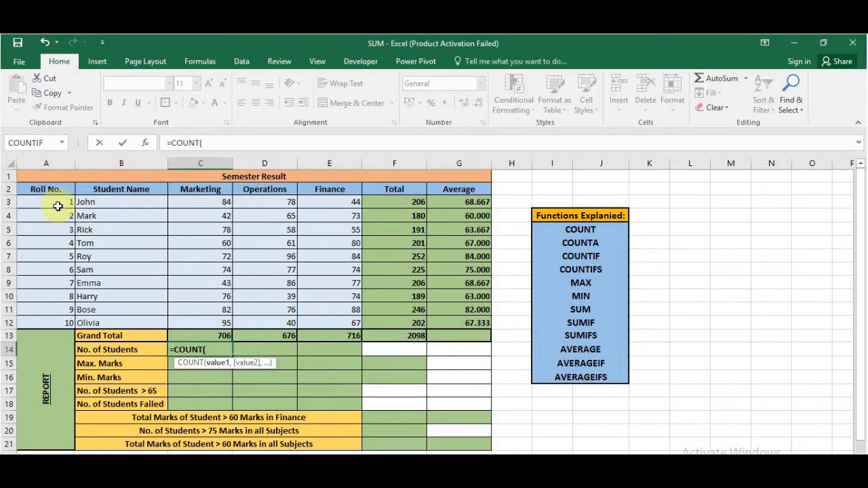
{"action": "left_click_drag", "start_coordinate": [57, 205], "coordinate": [59, 321]}
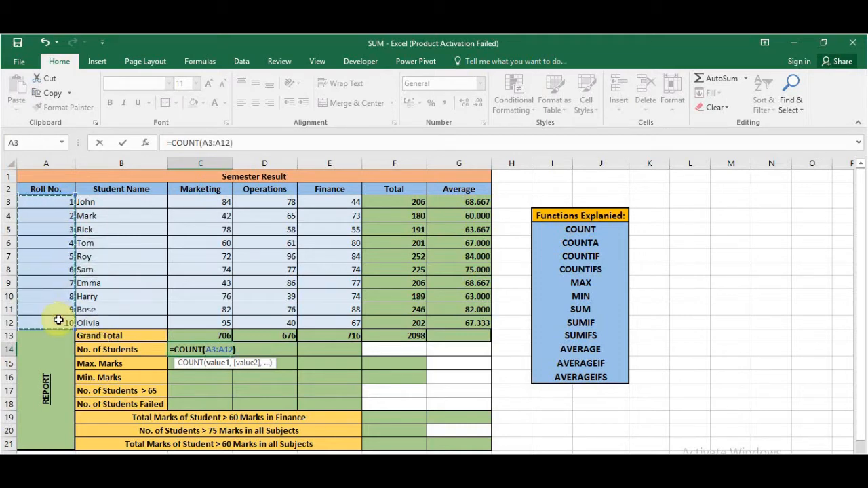
{"action": "key", "text": "Return"}
- Count the student names with =COUNTA(B3:B12) in D14 and fill the formula across to E14
{"action": "left_click", "coordinate": [259, 349]}
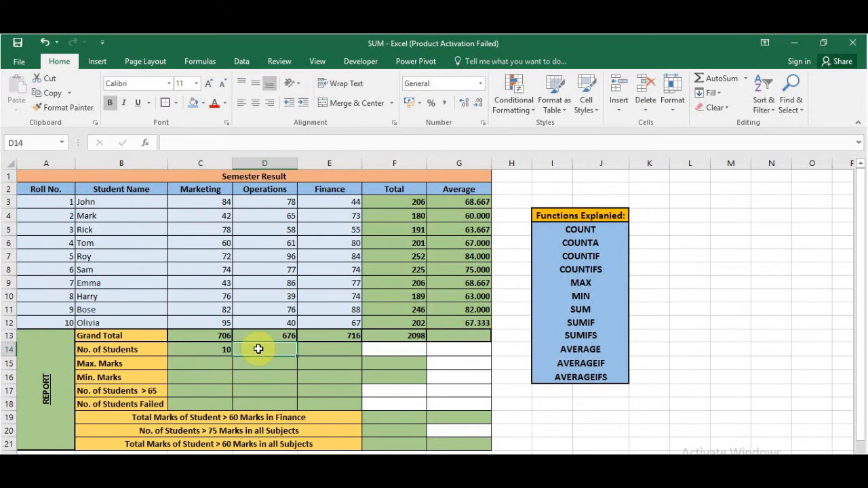
{"action": "type", "text": "=count"}
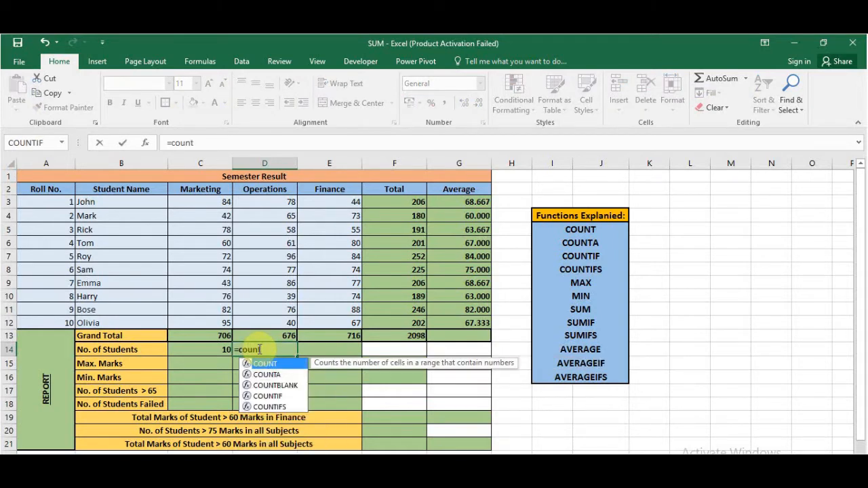
{"action": "key", "text": "Down"}
{"action": "key", "text": "Tab"}
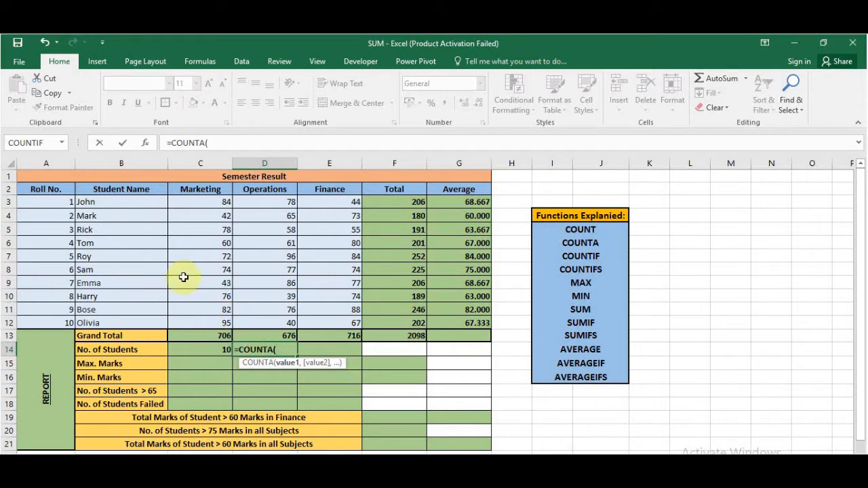
{"action": "left_click_drag", "start_coordinate": [124, 200], "coordinate": [121, 319]}
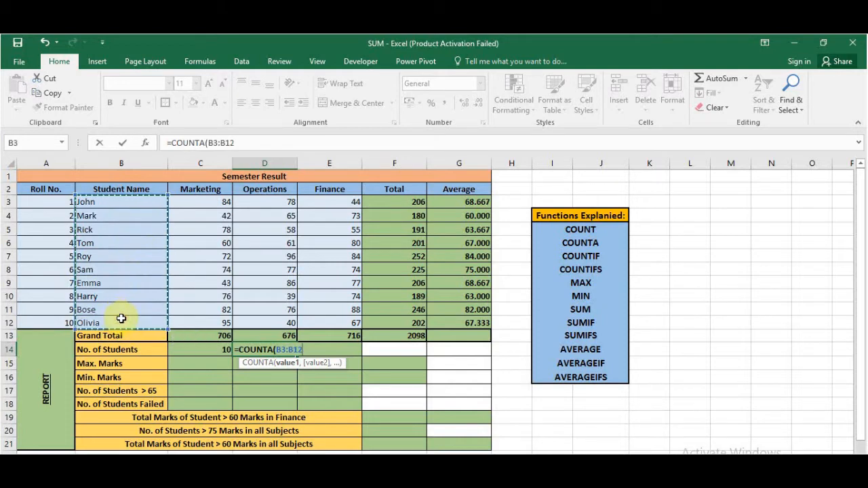
{"action": "key", "text": "Return"}
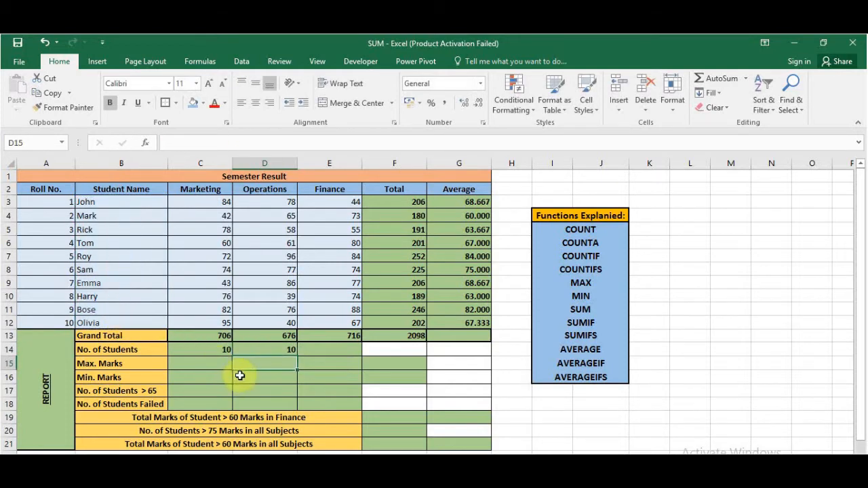
{"action": "left_click", "coordinate": [276, 349]}
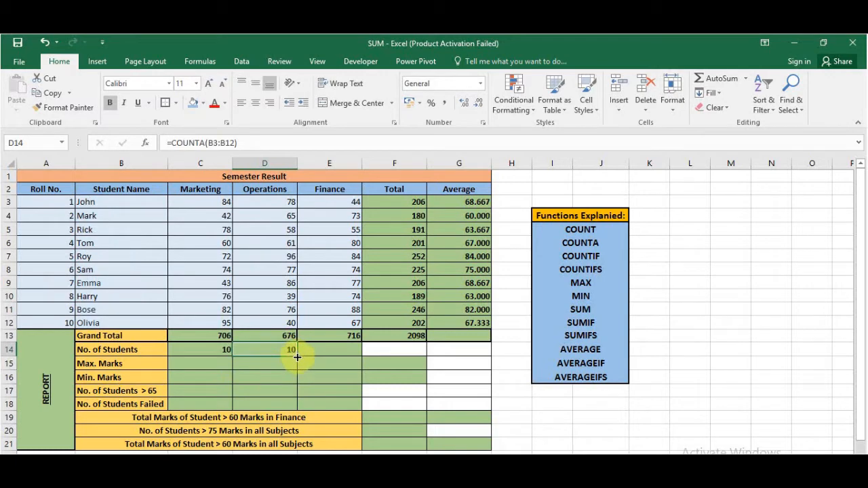
{"action": "left_click_drag", "start_coordinate": [297, 357], "coordinate": [331, 355]}
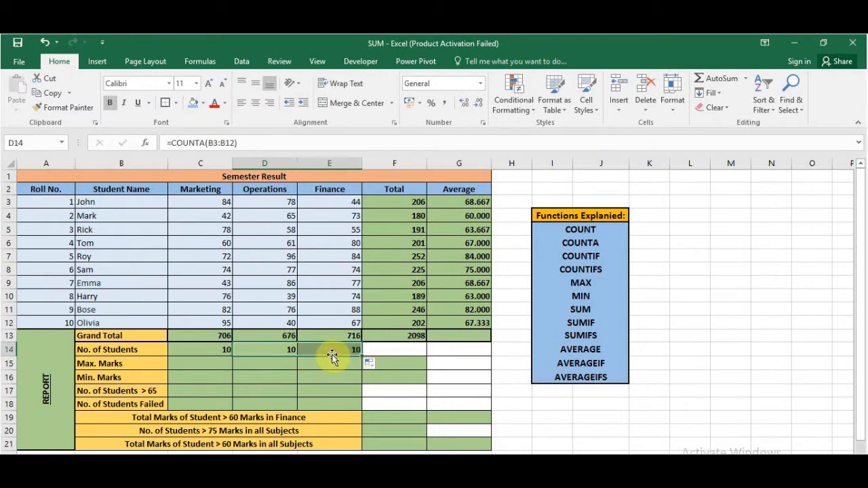
- Enter =MAX(C3:C12) in the Max. Marks cell C15 and fill it across to the Total column in F15
{"action": "left_click", "coordinate": [322, 375]}
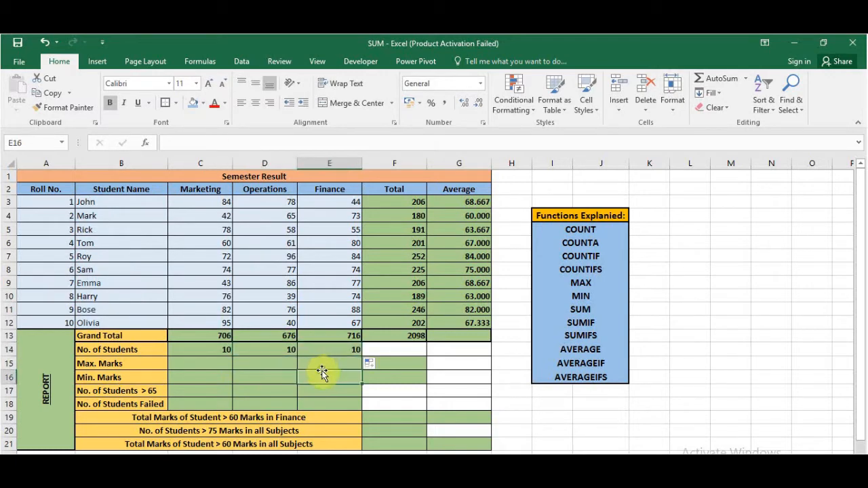
{"action": "left_click", "coordinate": [202, 364]}
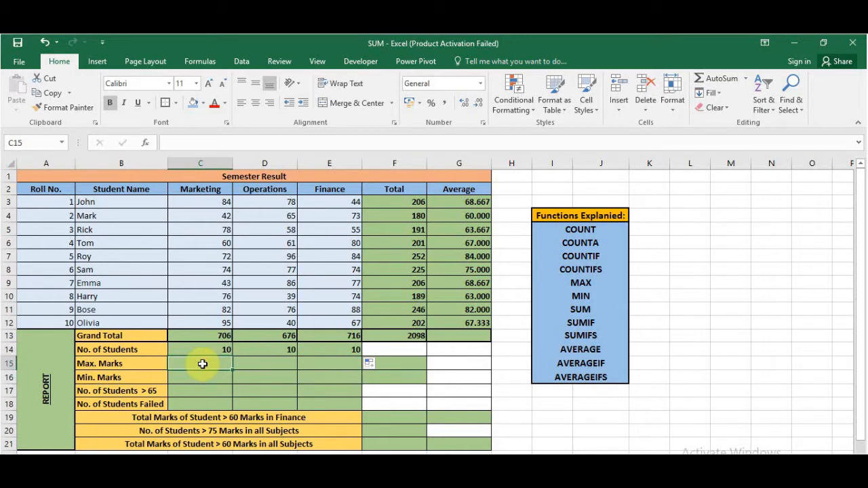
{"action": "type", "text": "=max"}
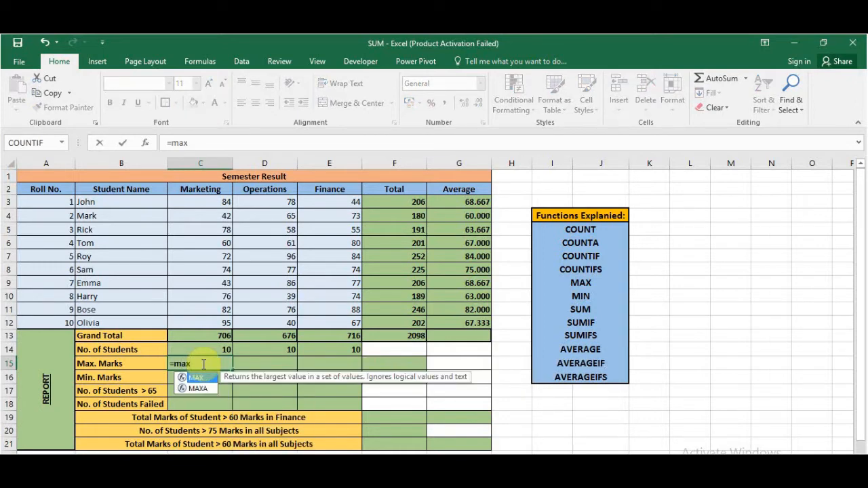
{"action": "key", "text": "Tab"}
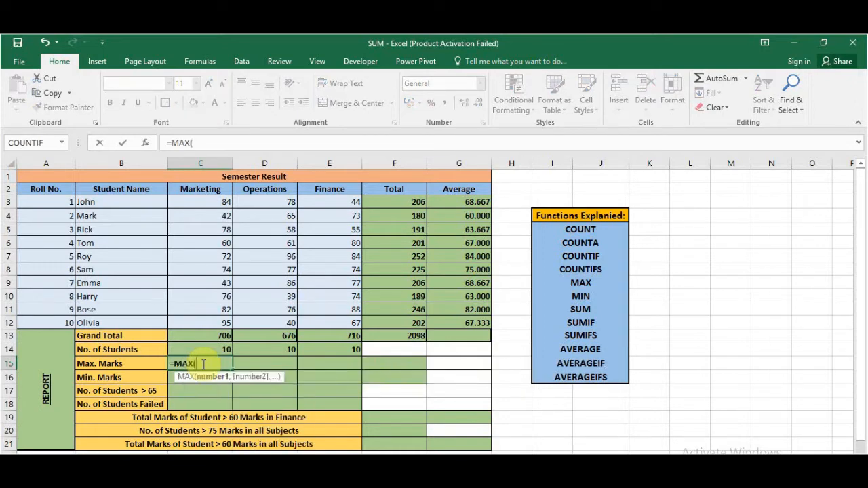
{"action": "left_click_drag", "start_coordinate": [214, 202], "coordinate": [222, 323]}
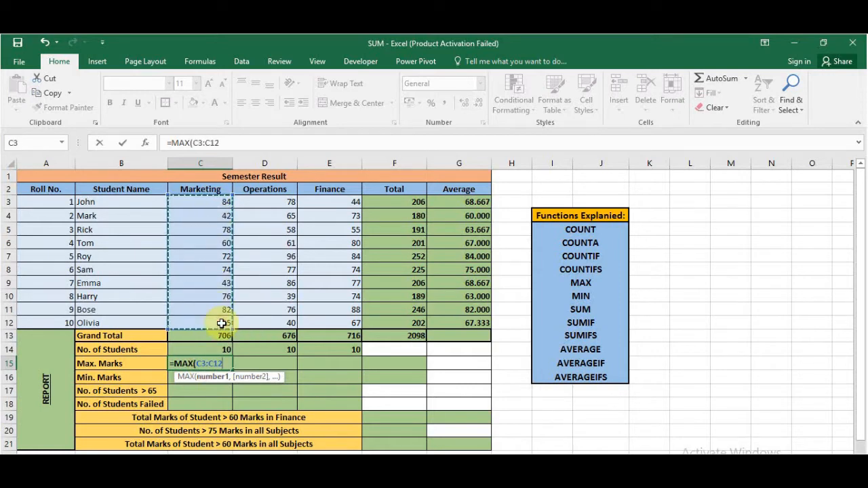
{"action": "key", "text": "Return"}
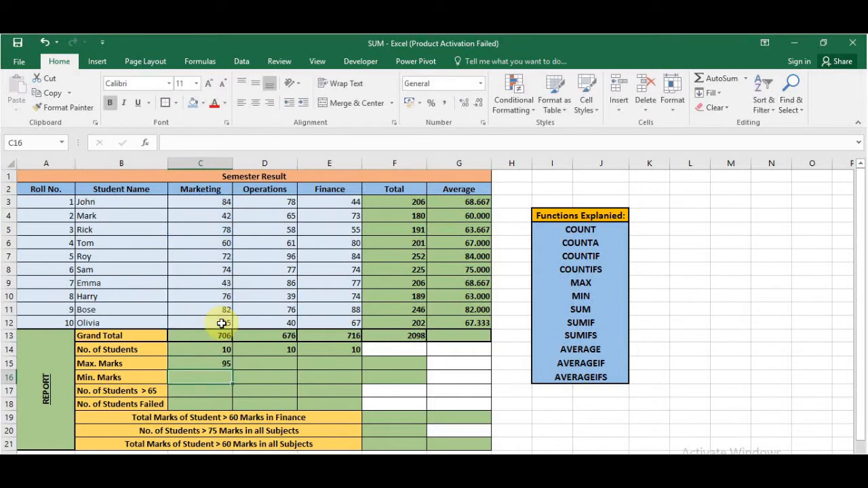
{"action": "left_click", "coordinate": [221, 361]}
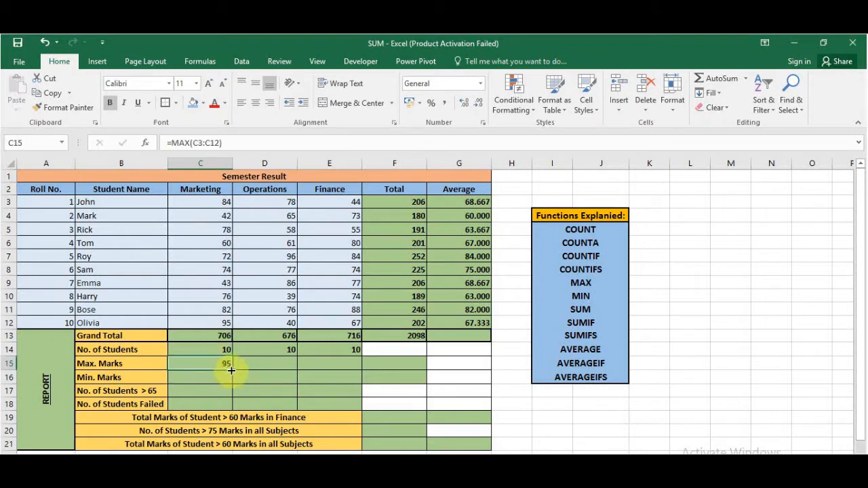
{"action": "left_click_drag", "start_coordinate": [230, 371], "coordinate": [399, 365]}
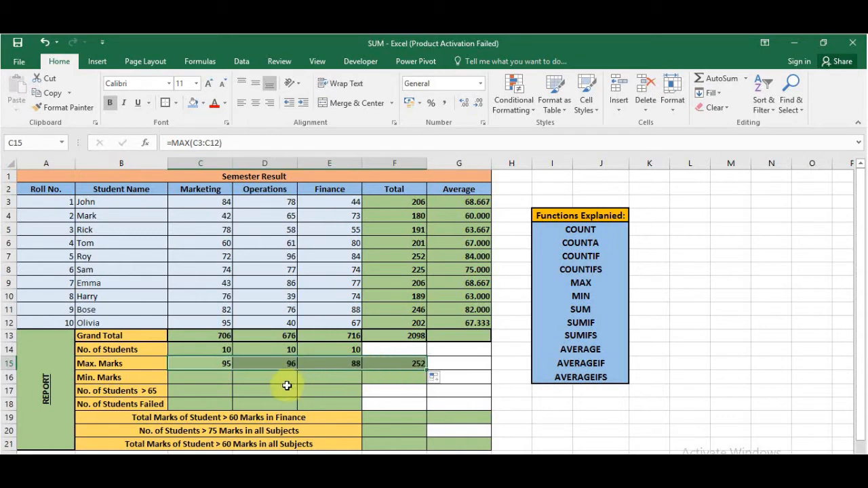
- Enter =MIN(C3:C12) in the Min. Marks cell C16 and fill it across to F16
{"action": "left_click", "coordinate": [193, 383]}
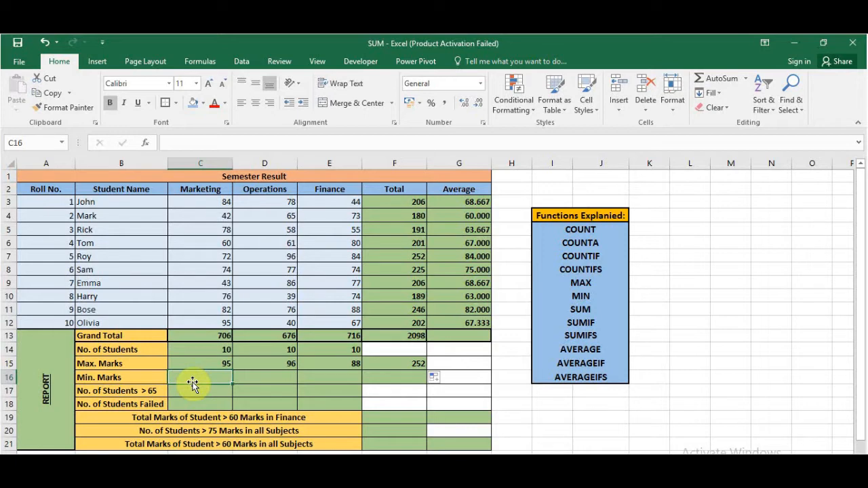
{"action": "type", "text": "=min"}
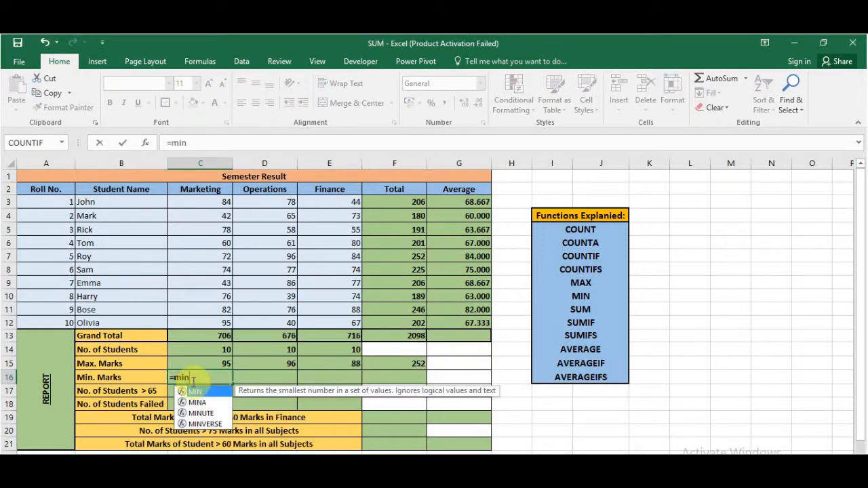
{"action": "key", "text": "Tab"}
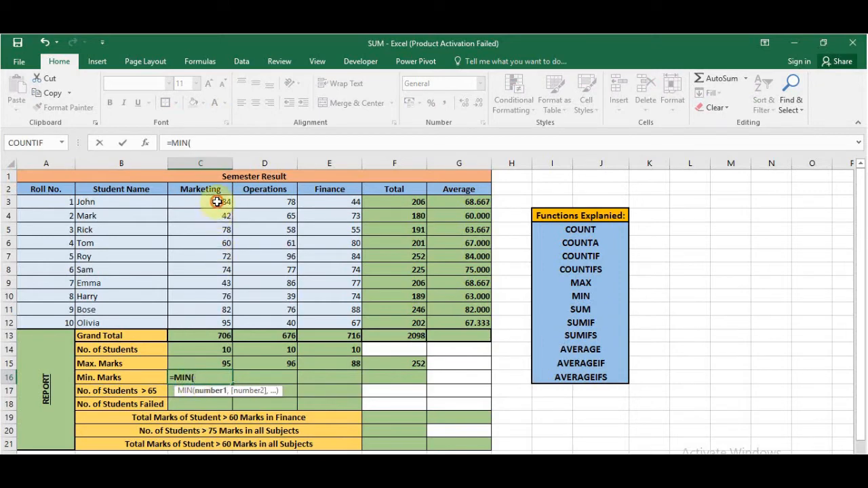
{"action": "left_click_drag", "start_coordinate": [216, 201], "coordinate": [217, 314]}
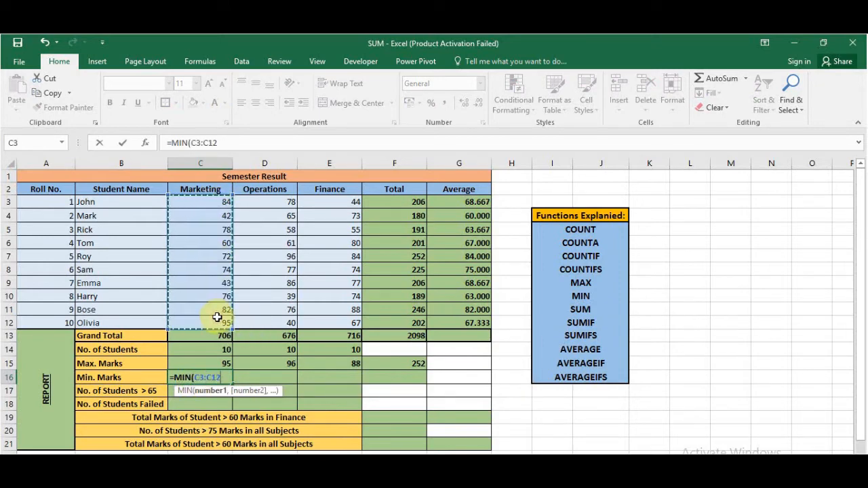
{"action": "key", "text": "Return"}
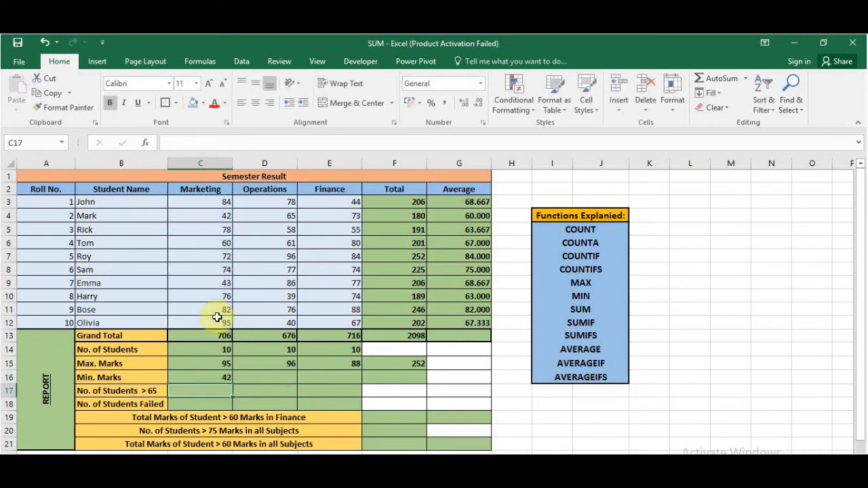
{"action": "left_click", "coordinate": [213, 378]}
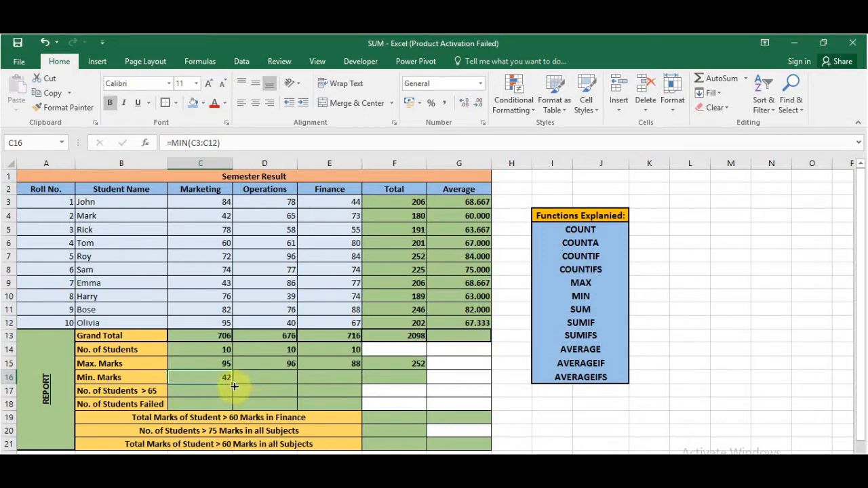
{"action": "left_click_drag", "start_coordinate": [234, 386], "coordinate": [401, 382]}
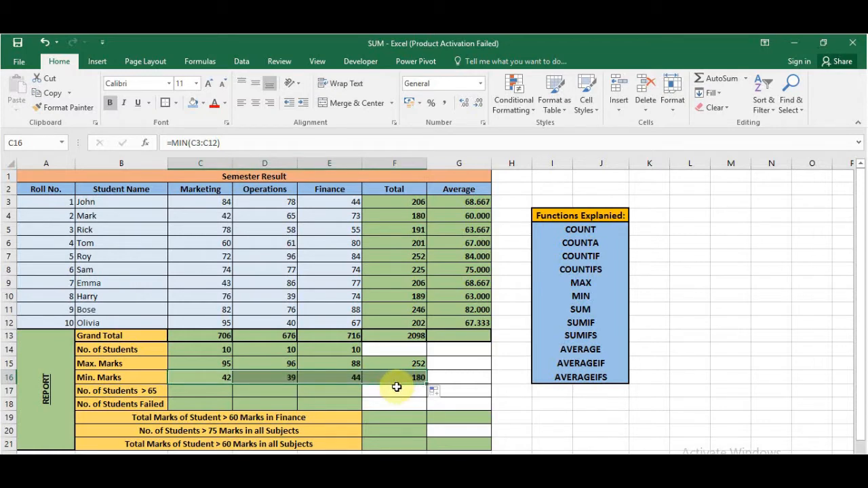
- Count marks above 65 in C17 using COUNTIF with range C3:C12 and criteria >65, and fill the formula across to E17
{"action": "left_click", "coordinate": [202, 394]}
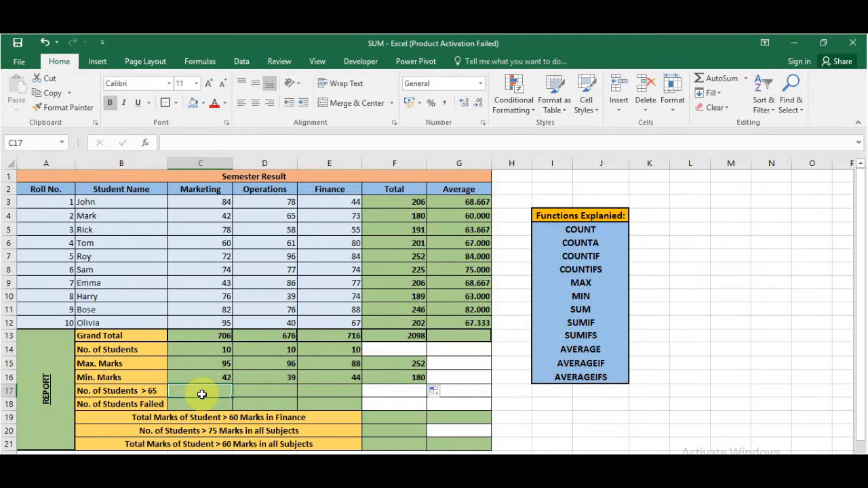
{"action": "type", "text": "=co"}
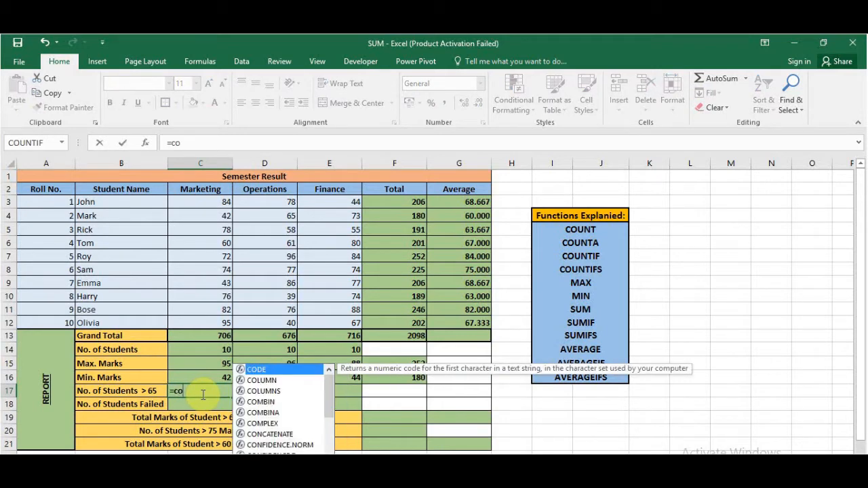
{"action": "type", "text": "untif"}
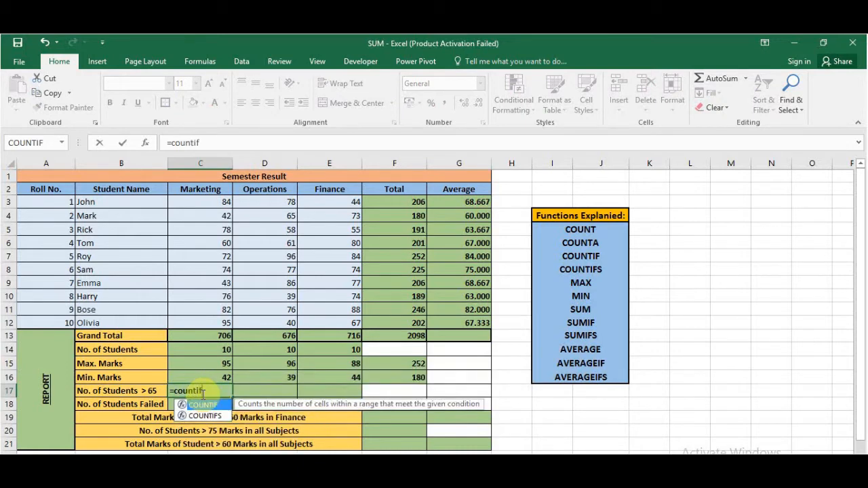
{"action": "key", "text": "Tab"}
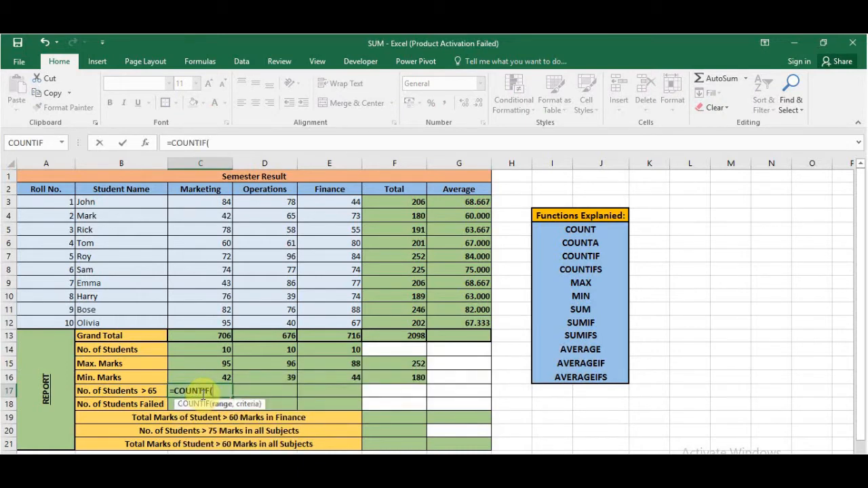
{"action": "left_click", "coordinate": [147, 144]}
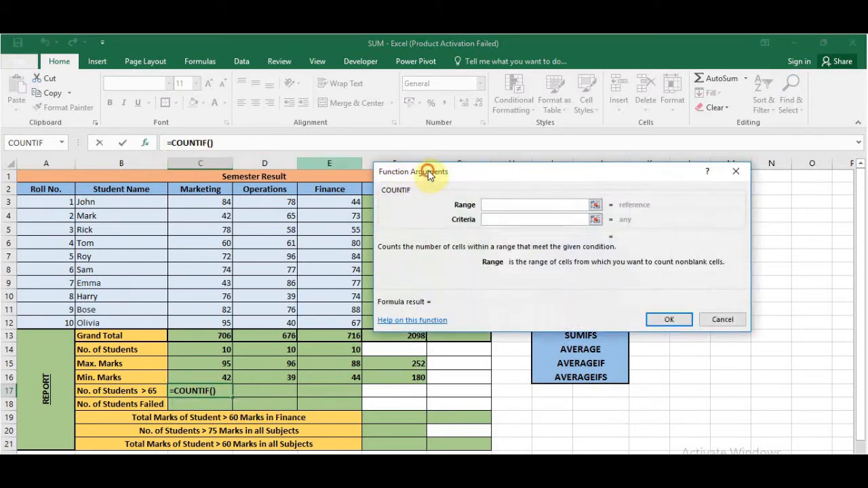
{"action": "left_click_drag", "start_coordinate": [429, 173], "coordinate": [499, 180]}
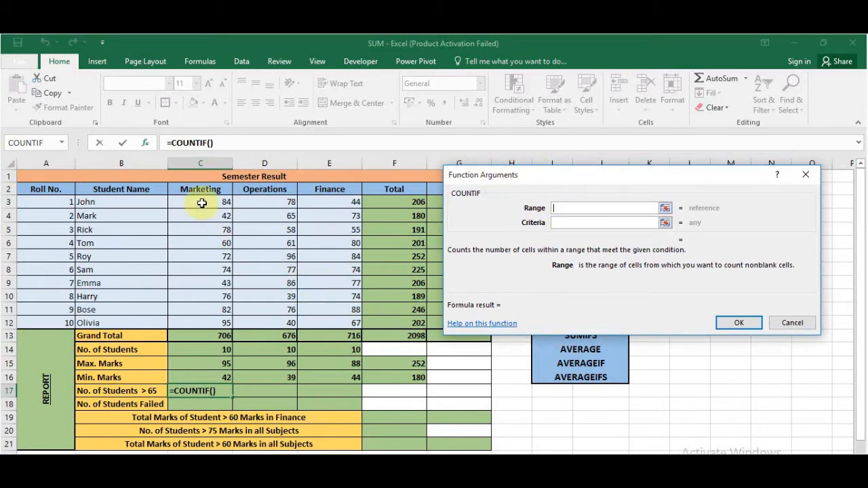
{"action": "left_click_drag", "start_coordinate": [202, 204], "coordinate": [206, 319]}
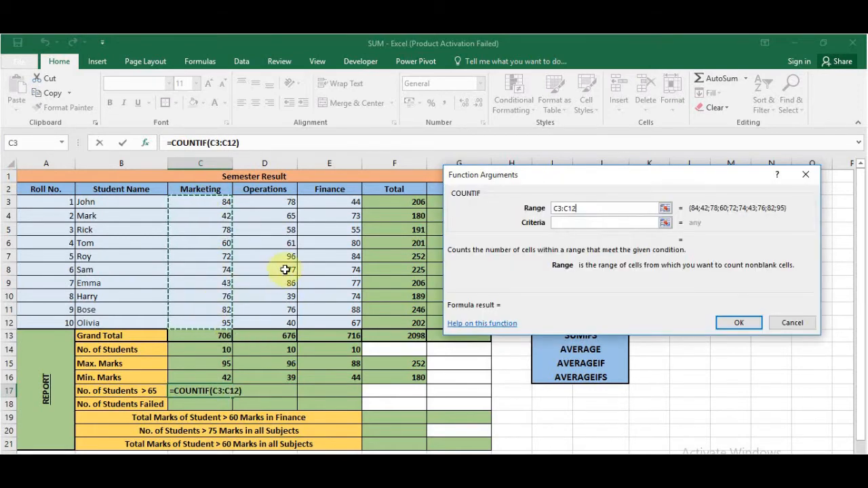
{"action": "left_click", "coordinate": [592, 222]}
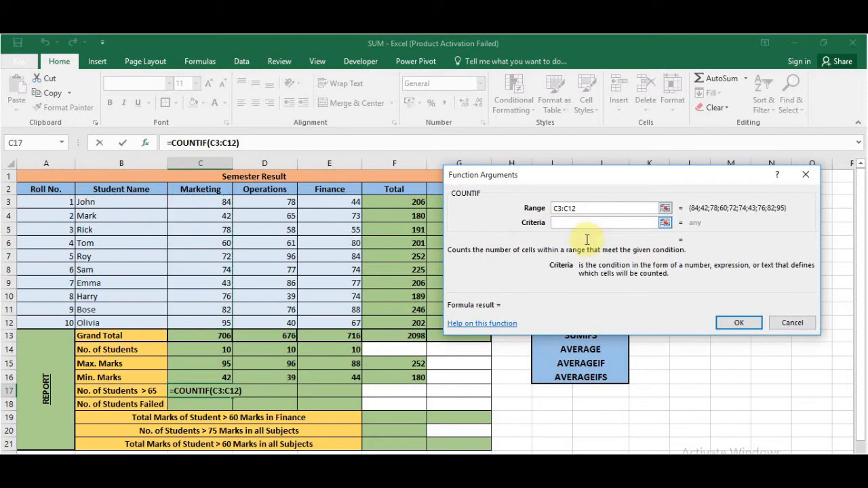
{"action": "type", "text": ">65"}
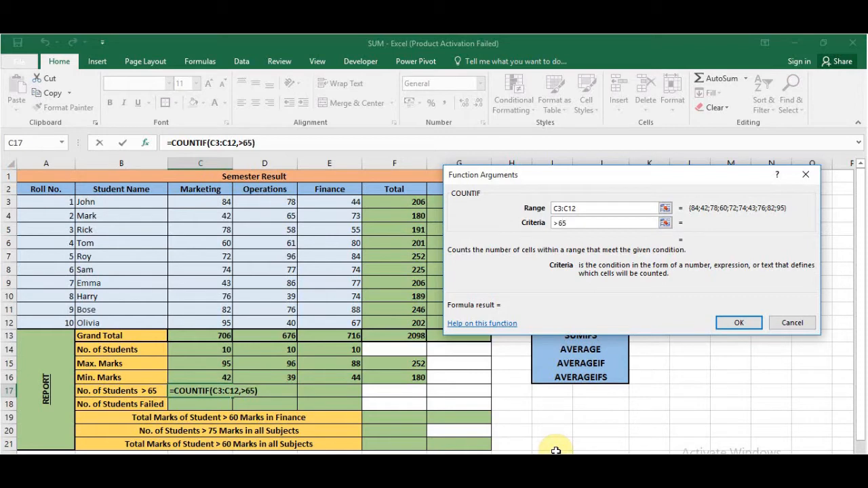
{"action": "key", "text": "Return"}
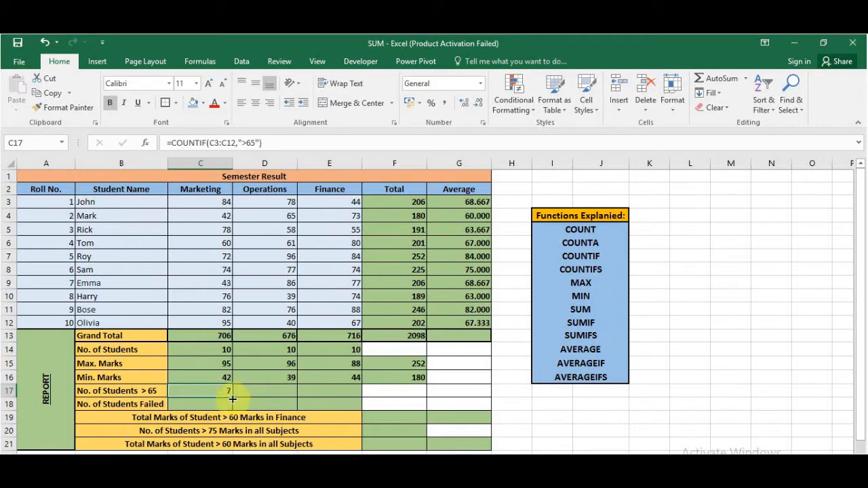
{"action": "left_click_drag", "start_coordinate": [232, 399], "coordinate": [337, 391]}
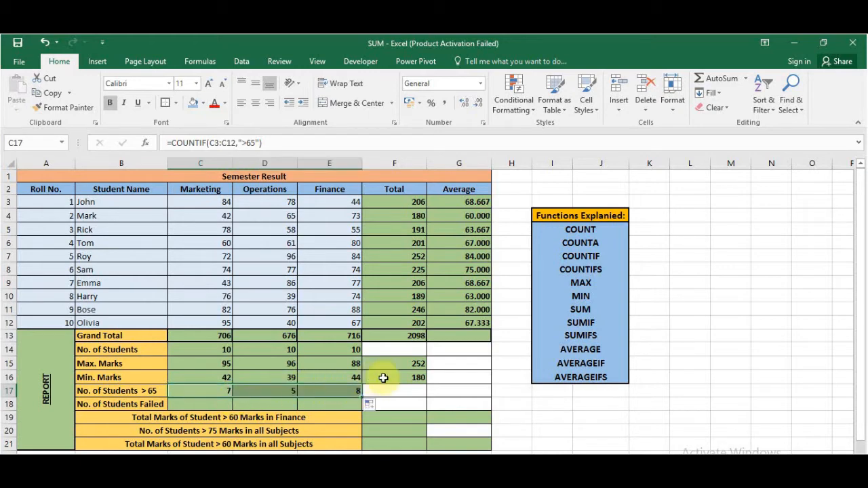
{"action": "left_click", "coordinate": [399, 391]}
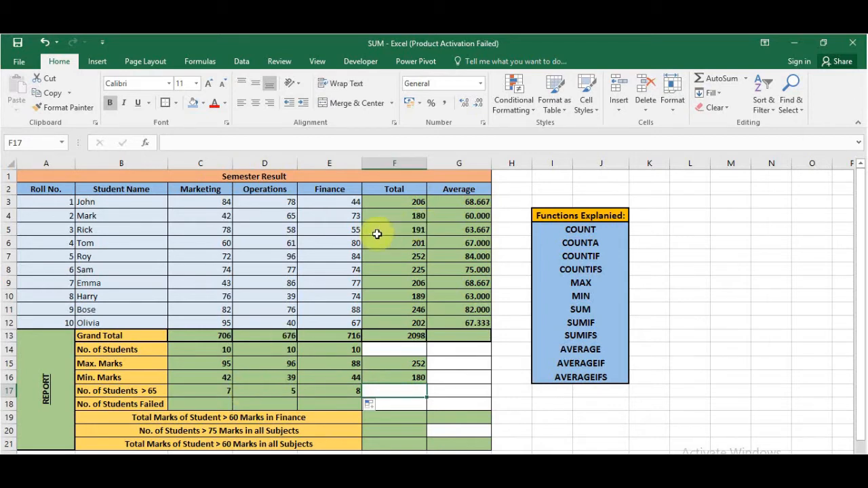
- Highlight the subject marks in C3:E12 that are greater than 65 with Light Red Fill with Dark Red Text
{"action": "left_click_drag", "start_coordinate": [201, 201], "coordinate": [320, 317]}
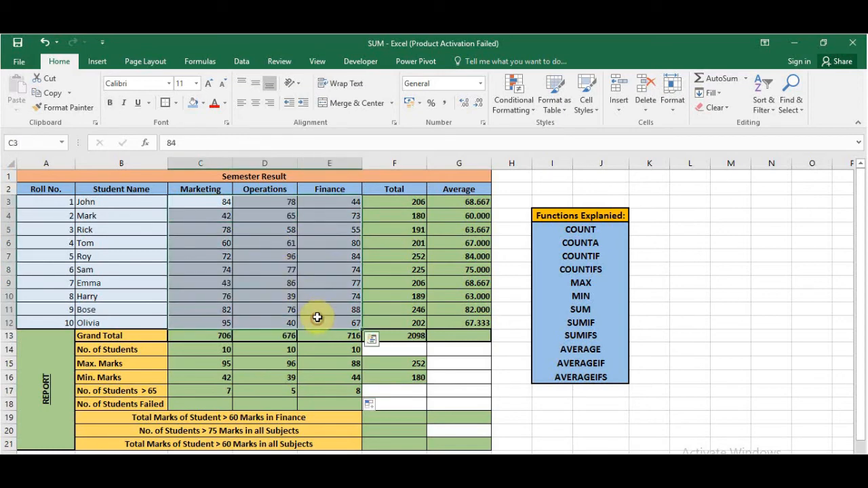
{"action": "left_click", "coordinate": [510, 114]}
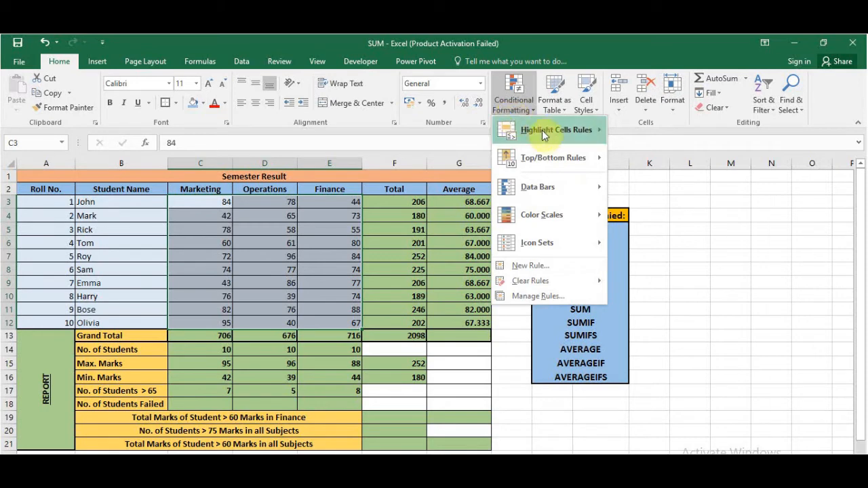
{"action": "mouse_move", "coordinate": [546, 136]}
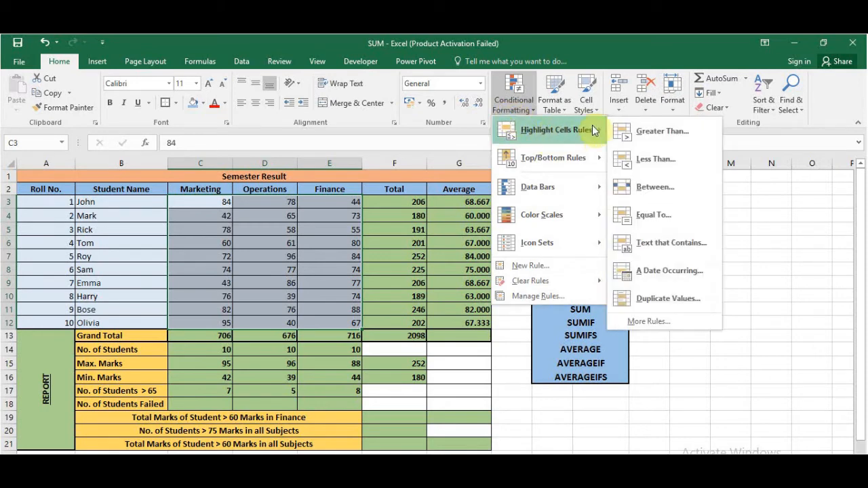
{"action": "left_click", "coordinate": [631, 132]}
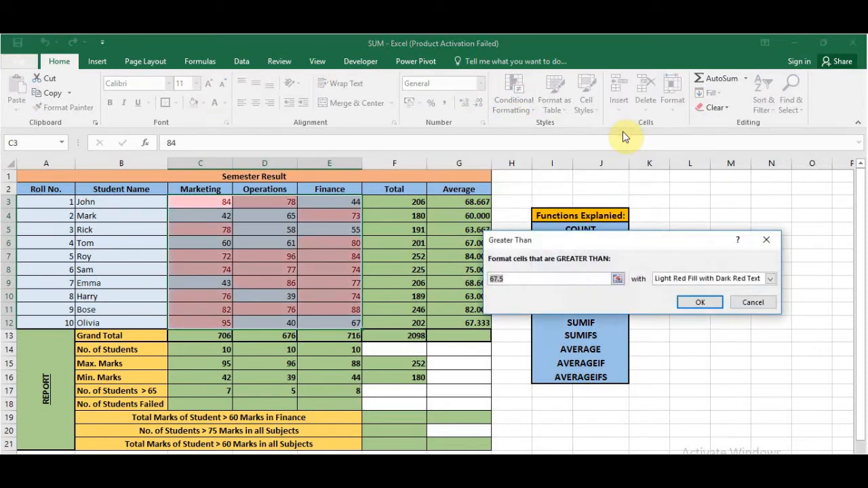
{"action": "type", "text": "65"}
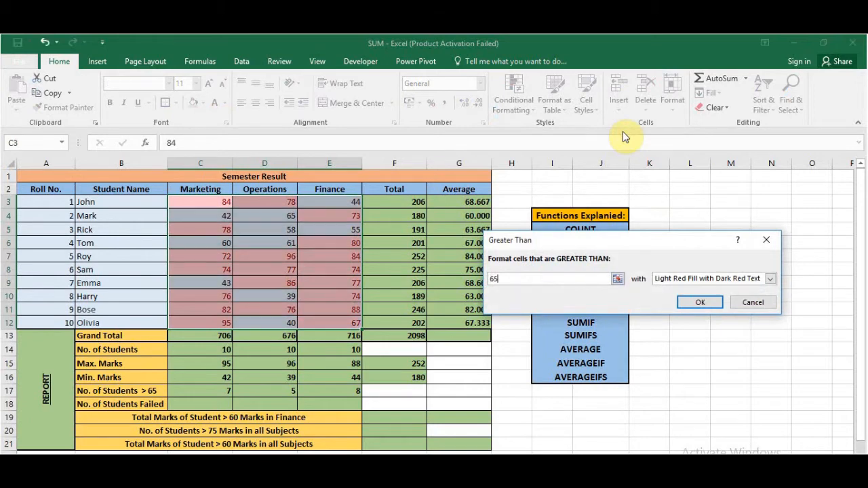
{"action": "key", "text": "Return"}
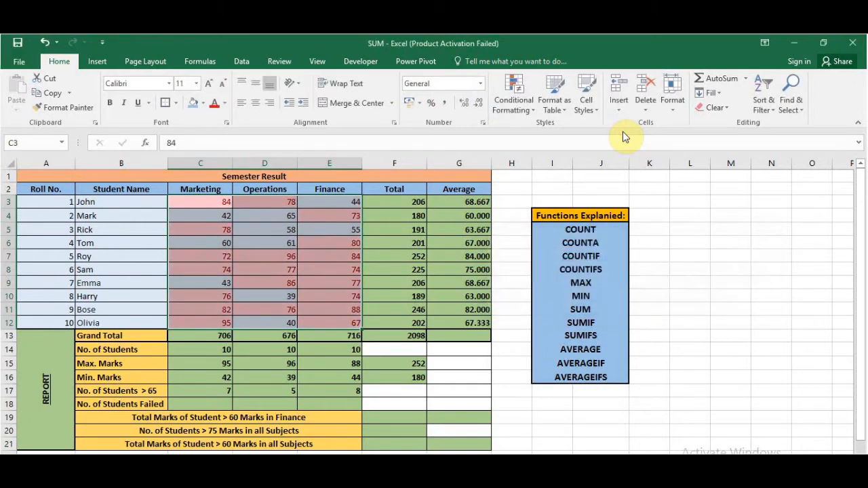
{"action": "left_click", "coordinate": [335, 279]}
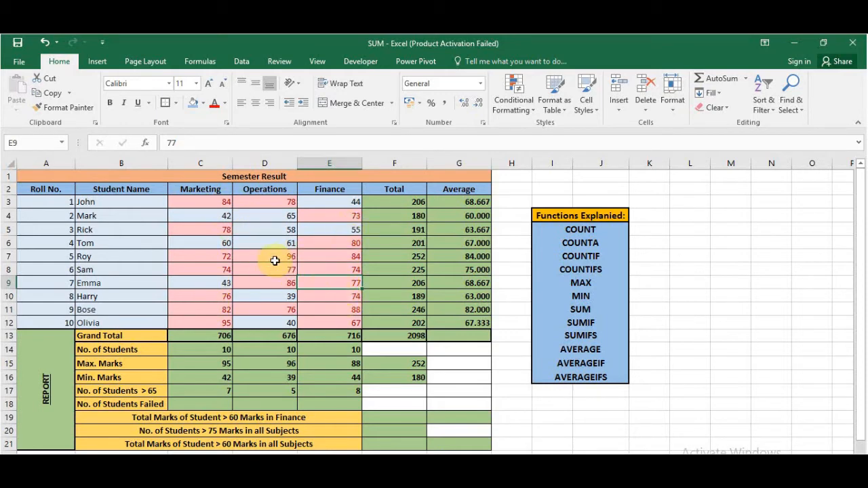
- Clear the conditional formatting rules from the subject marks in C3:E12
{"action": "left_click", "coordinate": [205, 204]}
{"action": "mouse_move", "coordinate": [224, 211]}
{"action": "left_mouse_down"}
{"action": "mouse_move", "coordinate": [287, 294]}
{"action": "mouse_move", "coordinate": [331, 326]}
{"action": "left_mouse_up"}
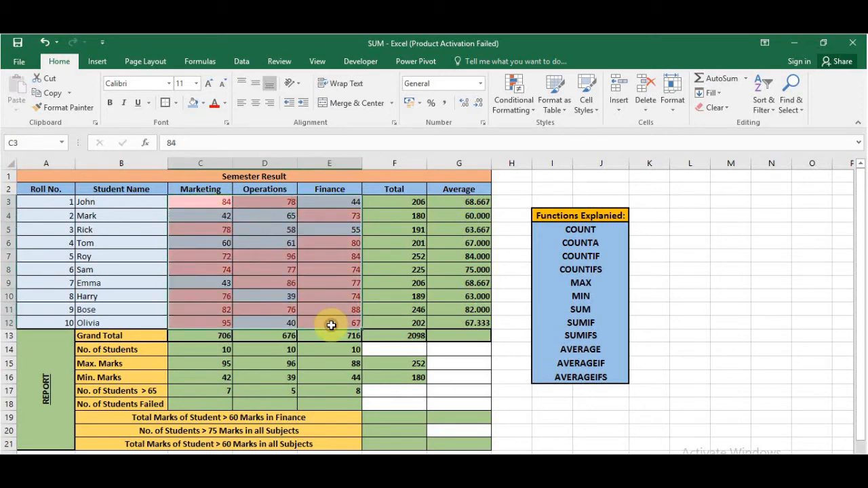
{"action": "left_click", "coordinate": [520, 108]}
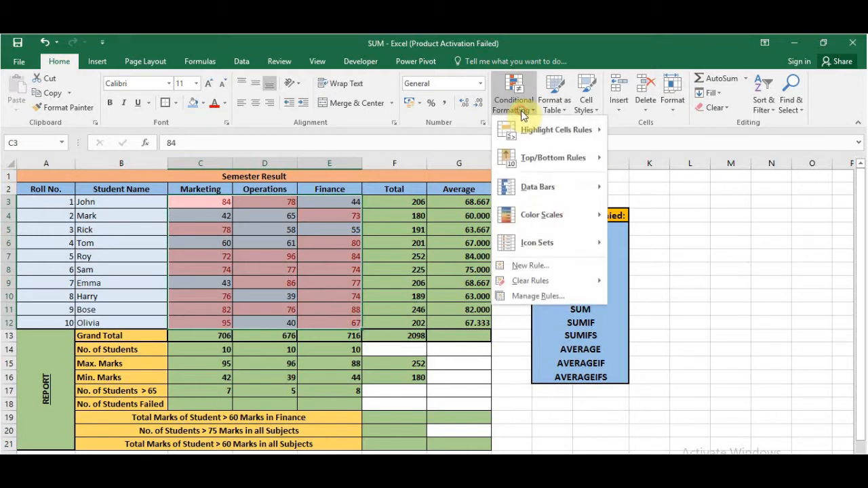
{"action": "mouse_move", "coordinate": [581, 290]}
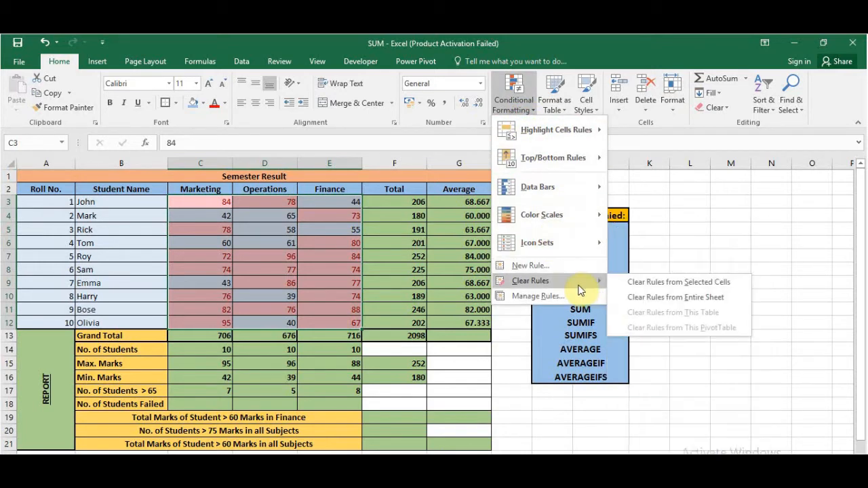
{"action": "left_click", "coordinate": [626, 284]}
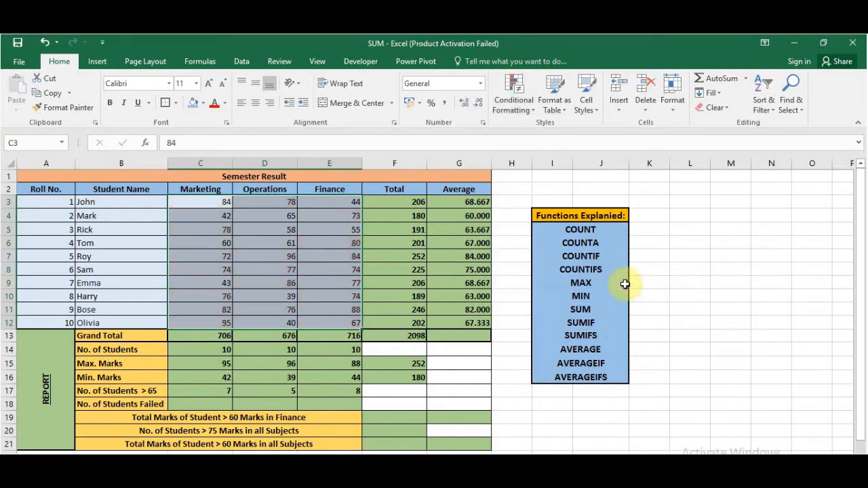
{"action": "left_click", "coordinate": [678, 259]}
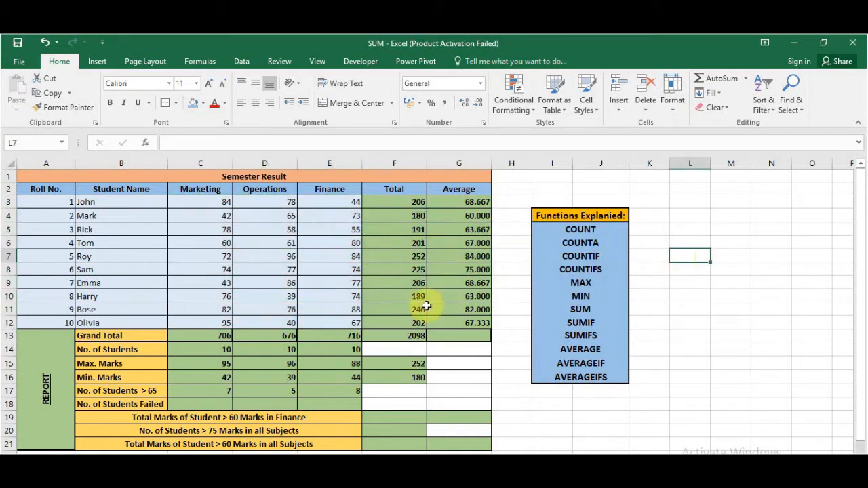
- Count the failed Marketing students in C18 using COUNTIF with range C3:C12 and criteria <45
{"action": "left_click", "coordinate": [213, 404]}
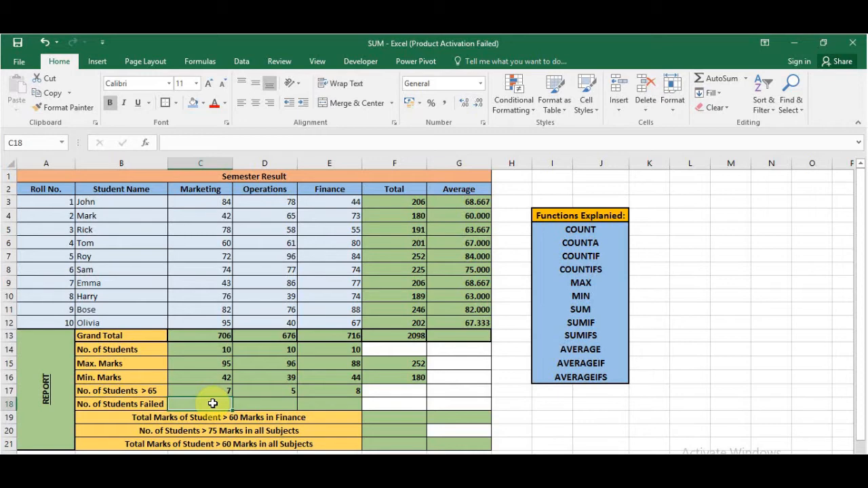
{"action": "type", "text": "=count"}
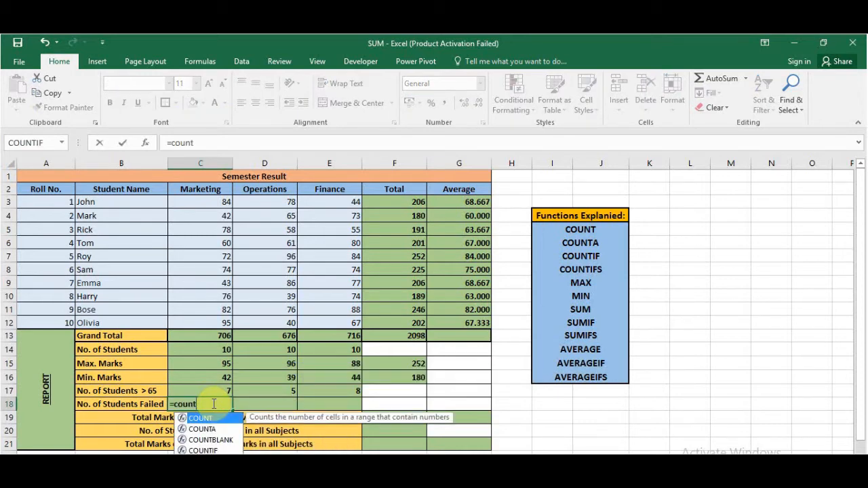
{"action": "type", "text": "if"}
{"action": "key", "text": "Tab"}
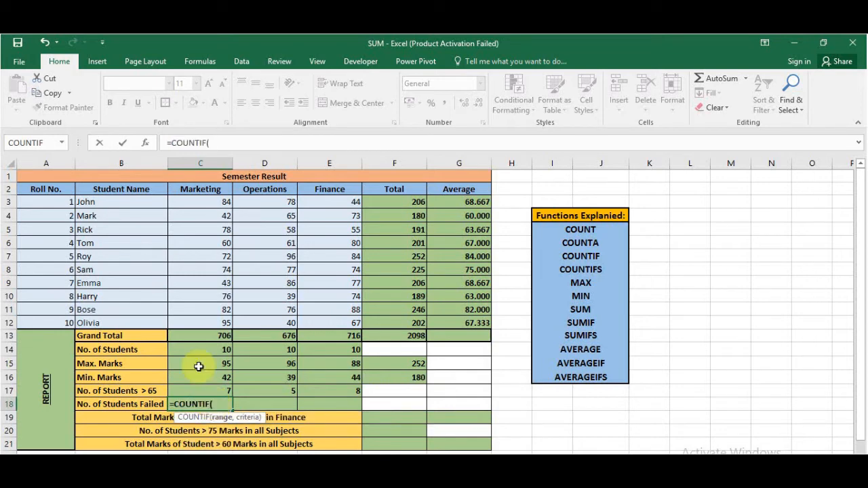
{"action": "left_click", "coordinate": [144, 142]}
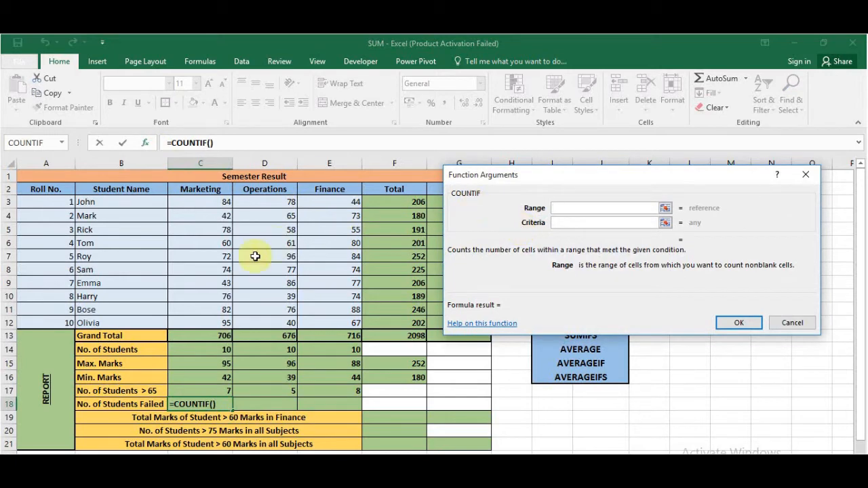
{"action": "left_click_drag", "start_coordinate": [205, 201], "coordinate": [203, 324]}
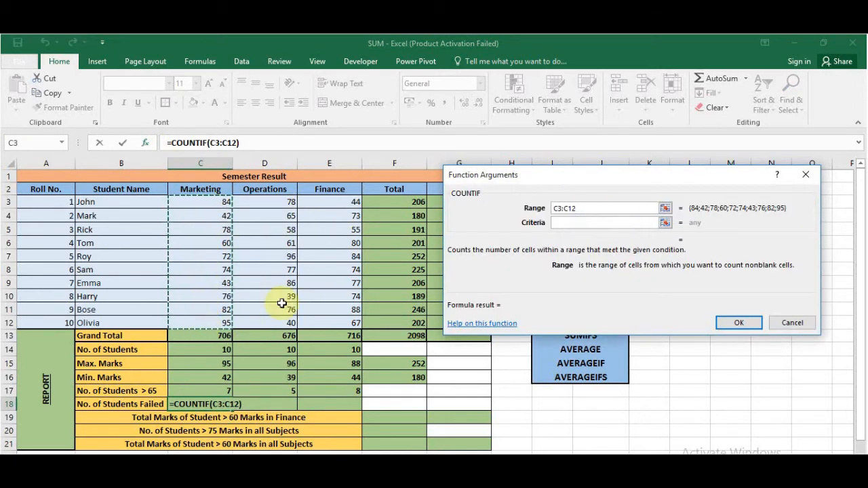
{"action": "left_click", "coordinate": [572, 223]}
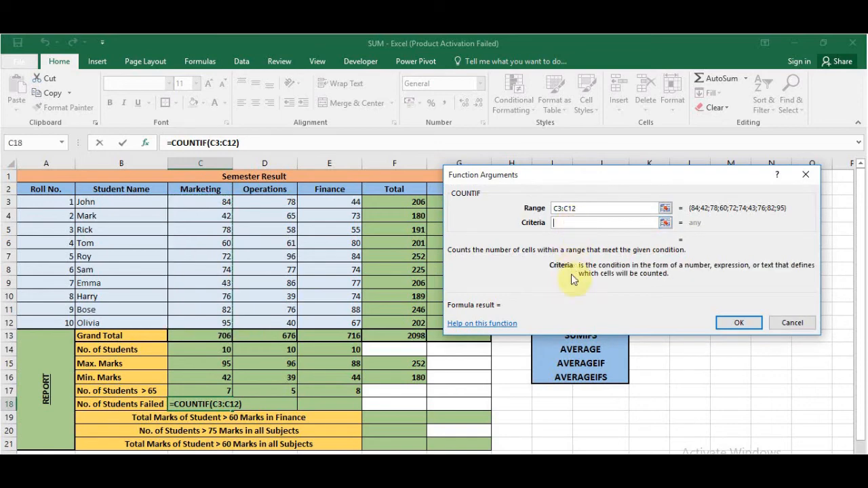
{"action": "type", "text": "<45"}
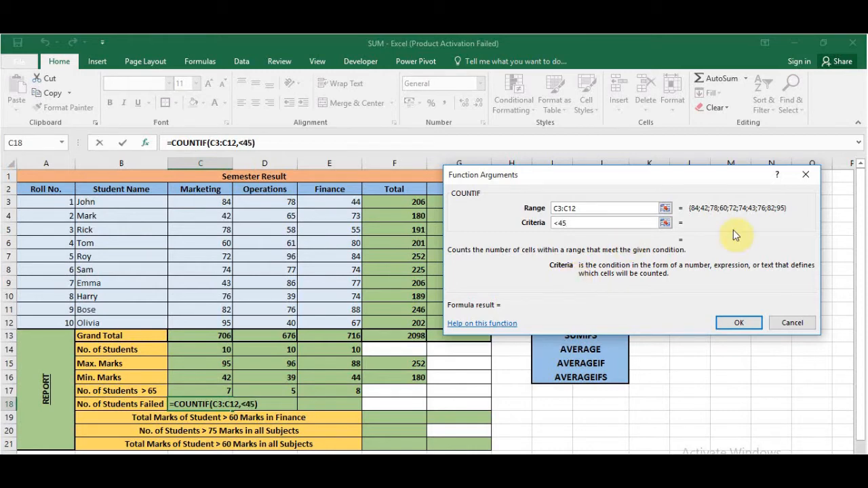
{"action": "left_click", "coordinate": [734, 323]}
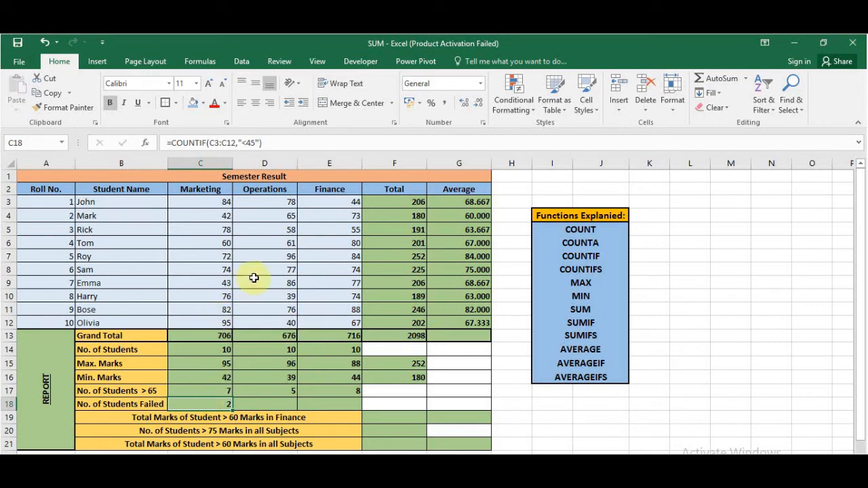
- Check the failing Marketing marks in C4 and C9, and fill the No. of Students Failed formula from C18 across to E18
{"action": "left_click", "coordinate": [218, 215]}
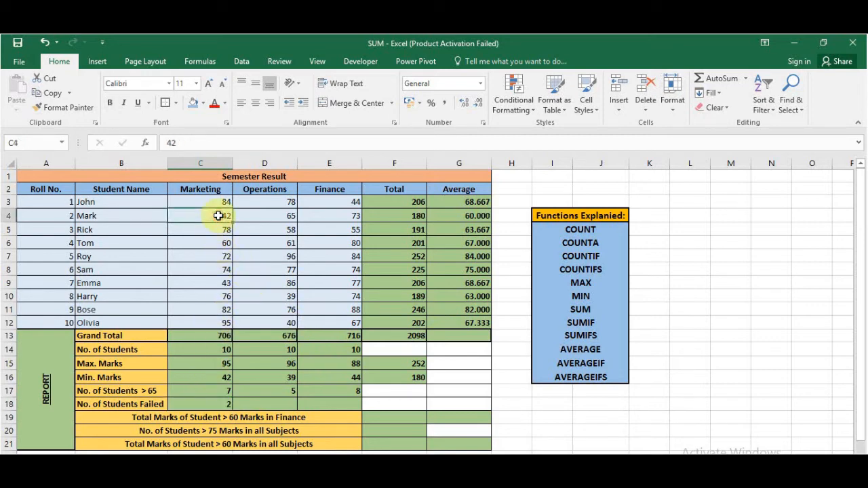
{"action": "left_click", "coordinate": [212, 285]}
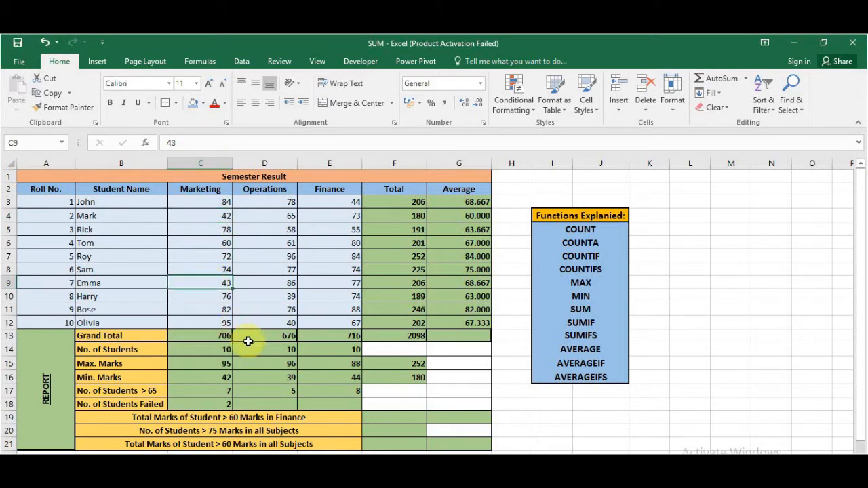
{"action": "left_click", "coordinate": [231, 406]}
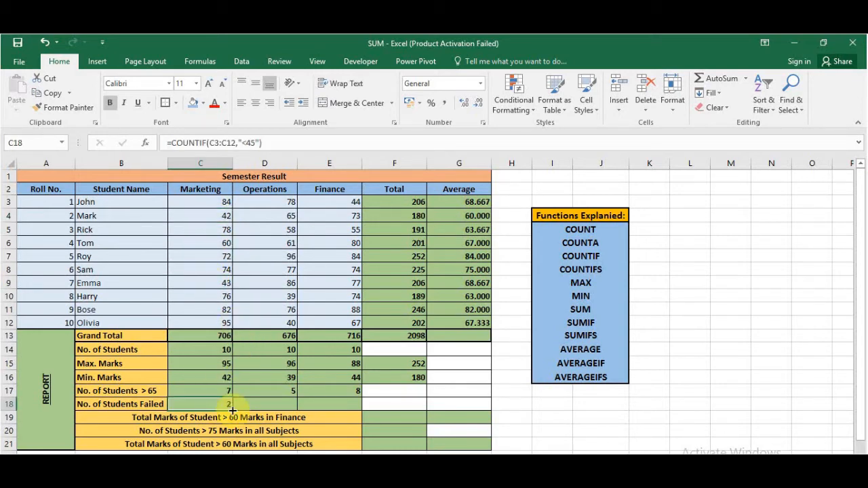
{"action": "left_click_drag", "start_coordinate": [232, 409], "coordinate": [337, 405]}
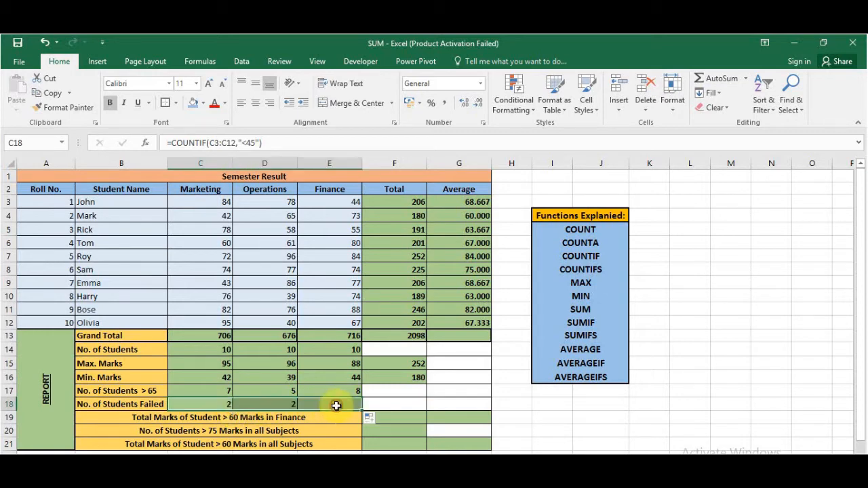
{"action": "left_click", "coordinate": [545, 414]}
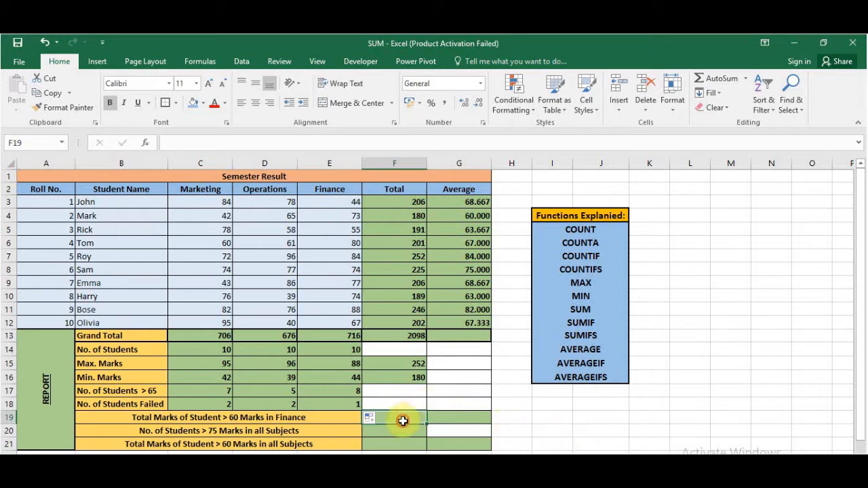
- Enter a SUMIF formula in F19 with range E3:E12, criteria >60 and sum range F3:F12
{"action": "type", "text": "=su"}
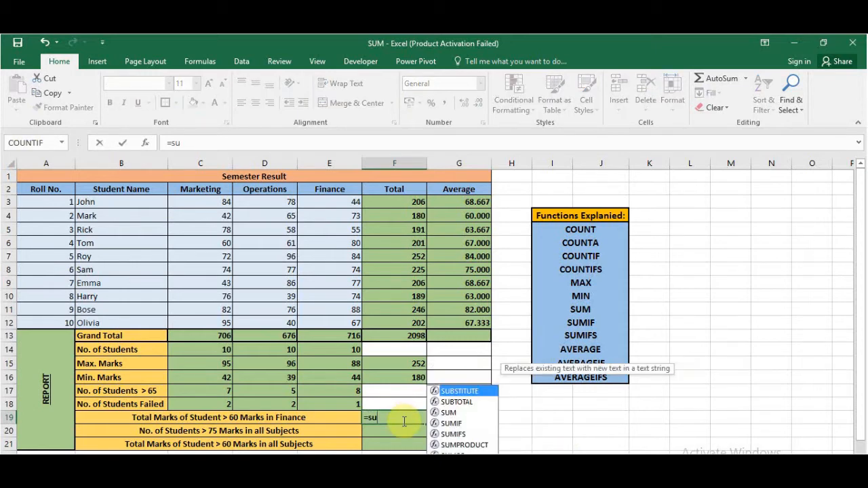
{"action": "type", "text": "mif"}
{"action": "key", "text": "Tab"}
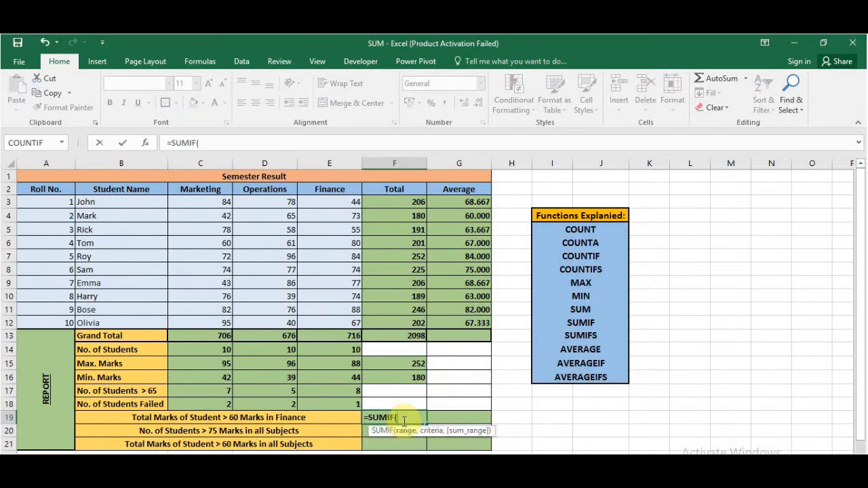
{"action": "left_click", "coordinate": [147, 145]}
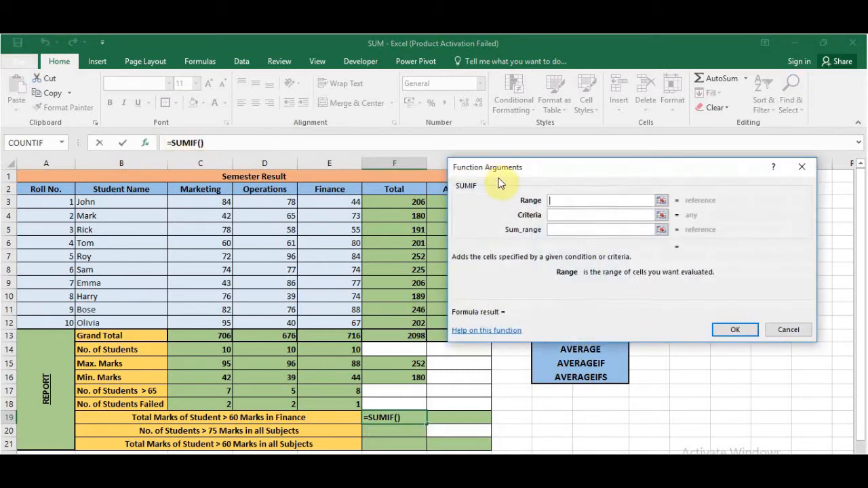
{"action": "left_click_drag", "start_coordinate": [540, 171], "coordinate": [556, 163]}
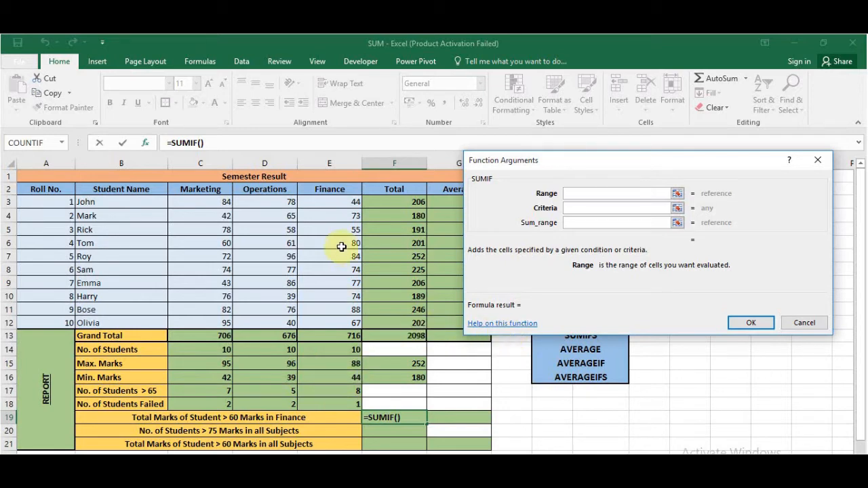
{"action": "left_click_drag", "start_coordinate": [340, 204], "coordinate": [339, 320]}
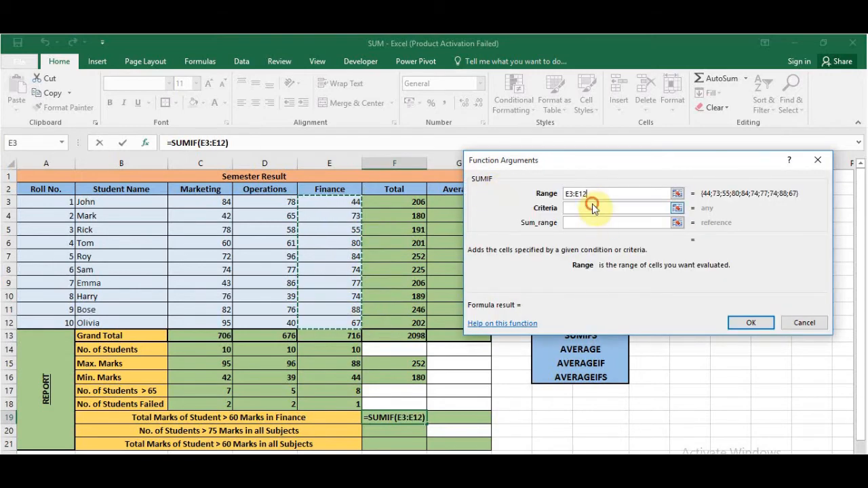
{"action": "left_click", "coordinate": [592, 207]}
{"action": "type", "text": ">60"}
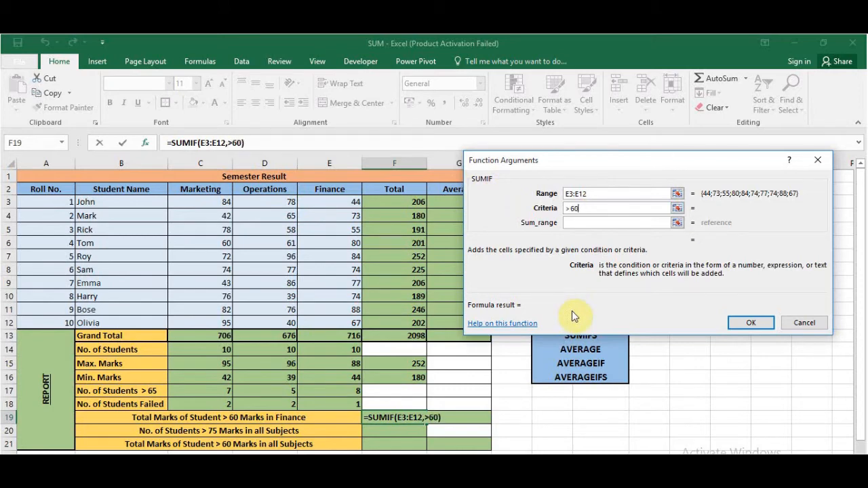
{"action": "left_click", "coordinate": [601, 223]}
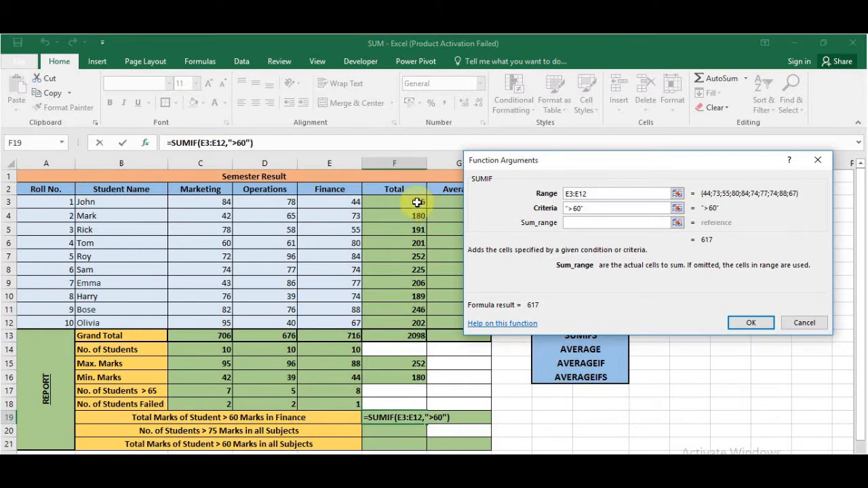
{"action": "left_click_drag", "start_coordinate": [417, 202], "coordinate": [415, 323]}
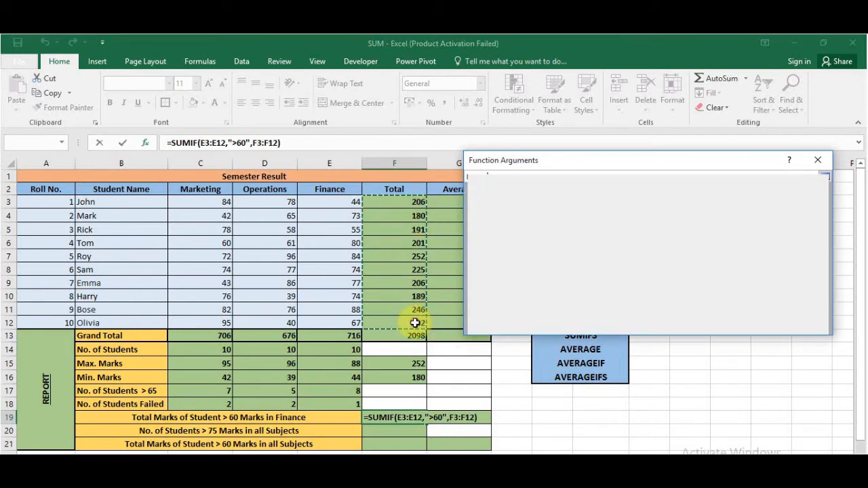
{"action": "key", "text": "Return"}
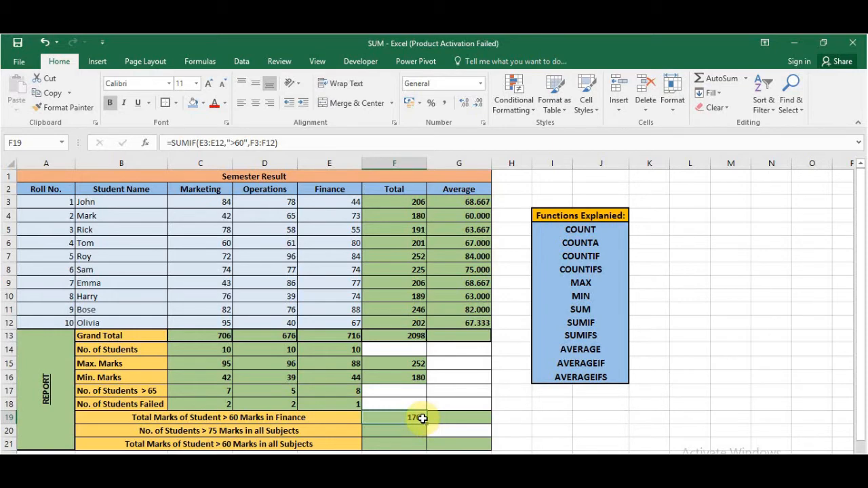
- Start an AVERAGEIF formula in G19 and set its range to the Finance marks E3:E12
{"action": "left_click", "coordinate": [453, 420]}
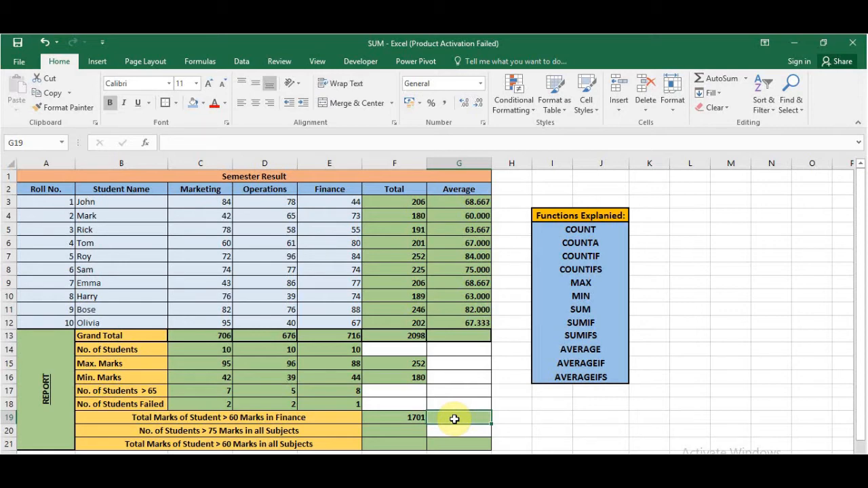
{"action": "type", "text": "=ac"}
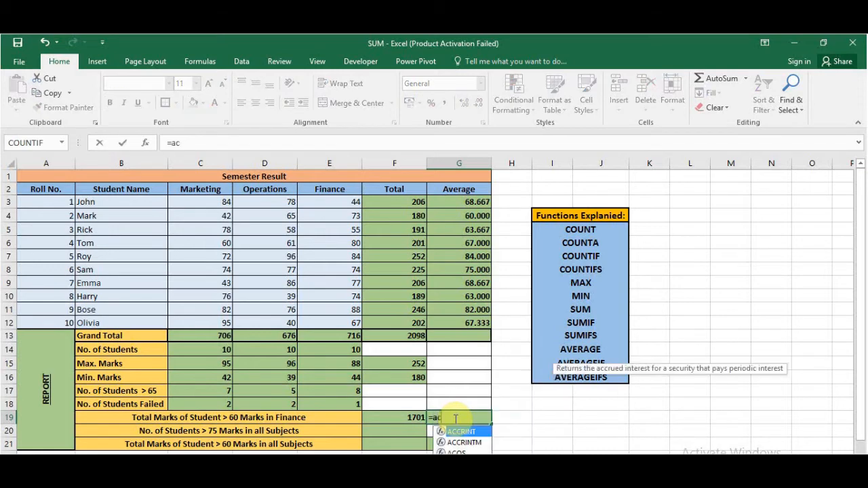
{"action": "key", "text": "BackSpace"}
{"action": "type", "text": "vera"}
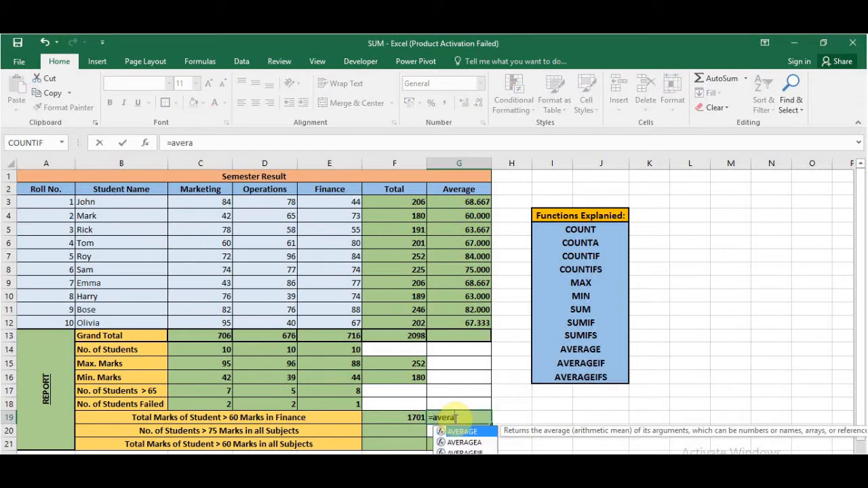
{"action": "key", "text": "Down"}
{"action": "key", "text": "Down"}
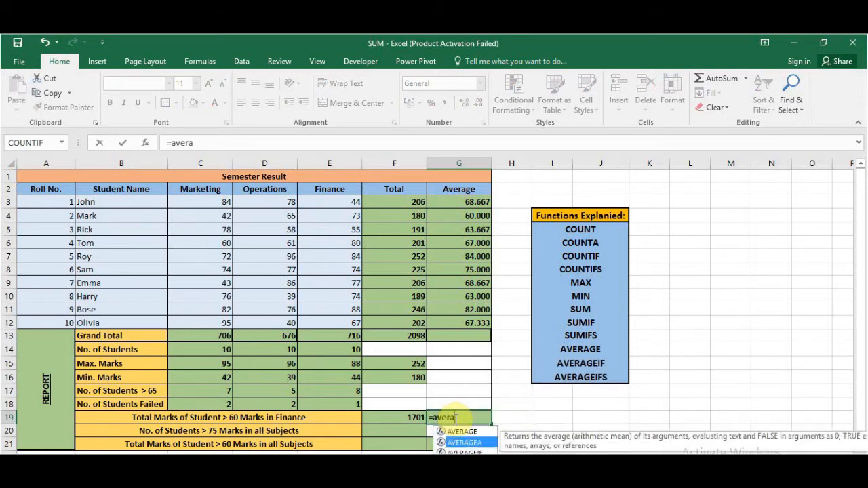
{"action": "key", "text": "Tab"}
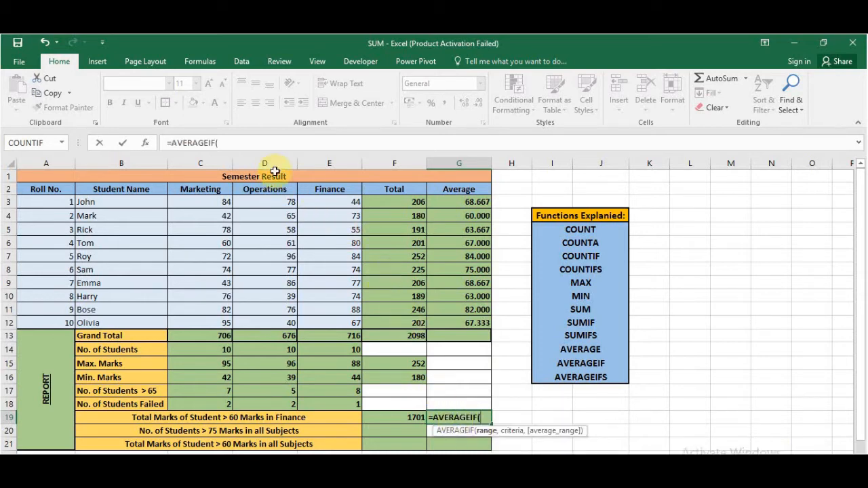
{"action": "left_click", "coordinate": [145, 143]}
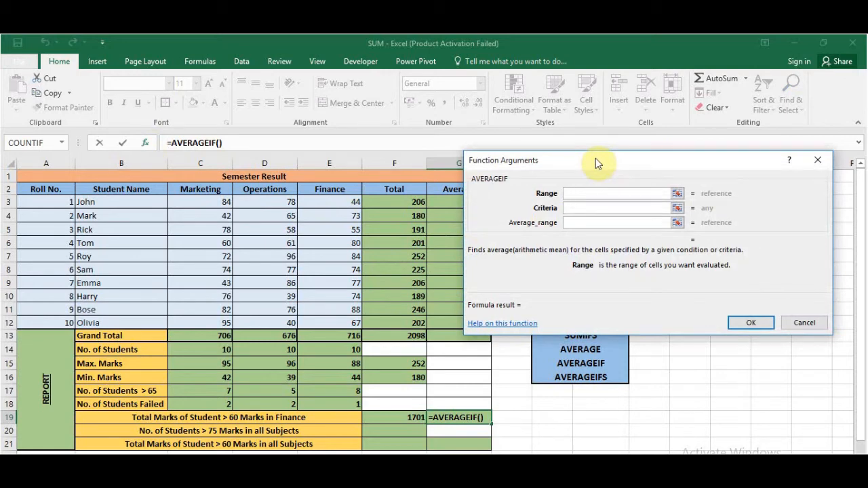
{"action": "left_click_drag", "start_coordinate": [328, 200], "coordinate": [325, 323]}
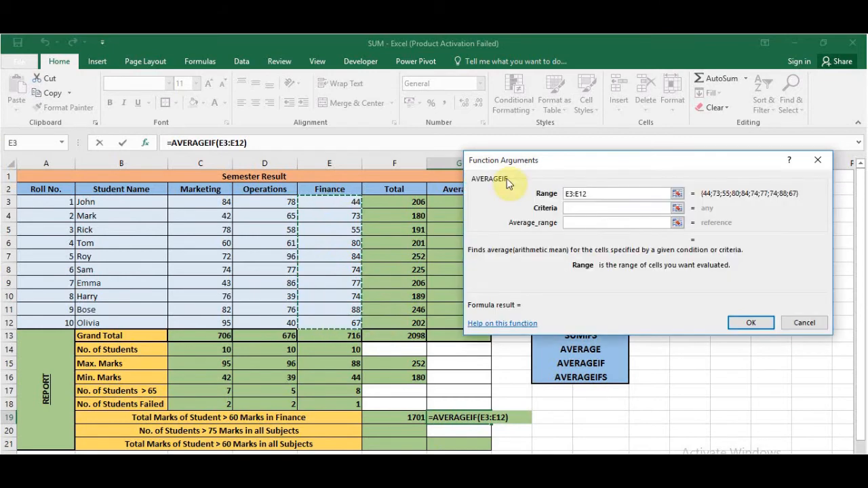
- Complete the AVERAGEIF formula in G19 with criteria >60 and average range F3:F12
{"action": "left_click", "coordinate": [582, 207]}
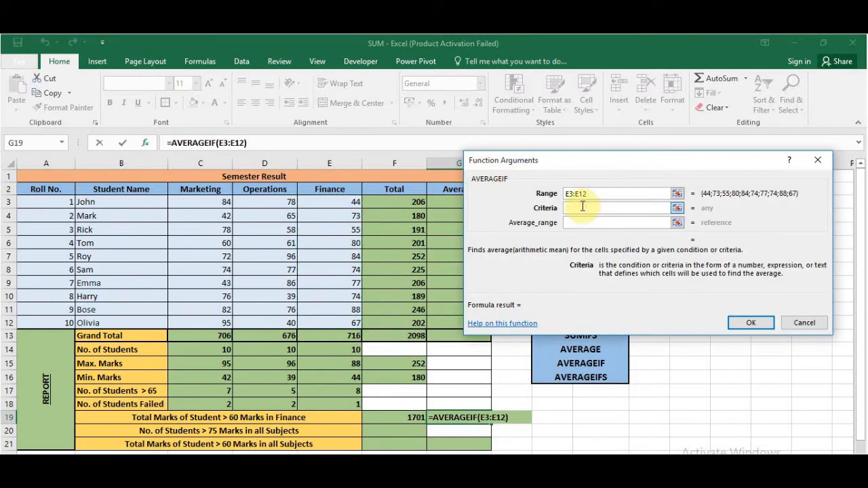
{"action": "type", "text": ">60"}
{"action": "left_click", "coordinate": [582, 223]}
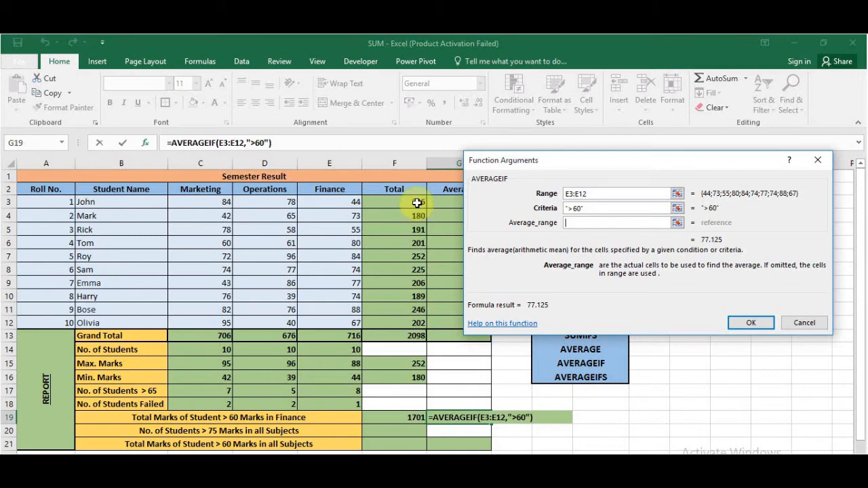
{"action": "left_click_drag", "start_coordinate": [417, 203], "coordinate": [413, 326]}
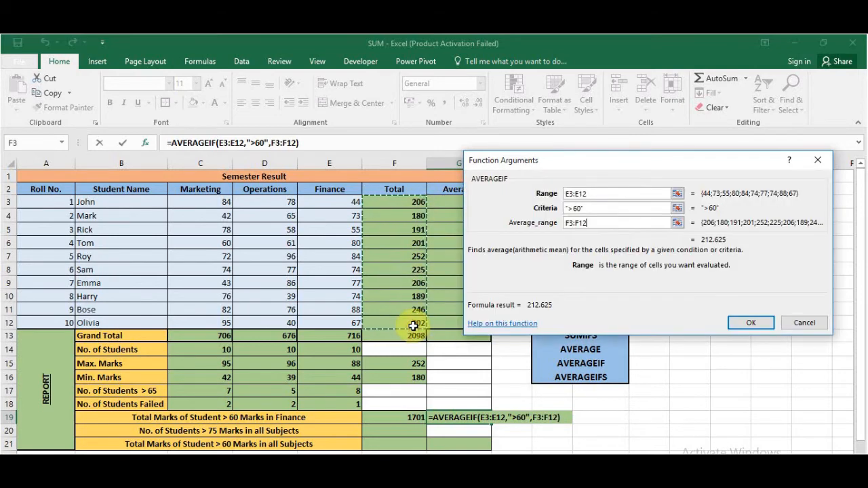
{"action": "left_click", "coordinate": [738, 328]}
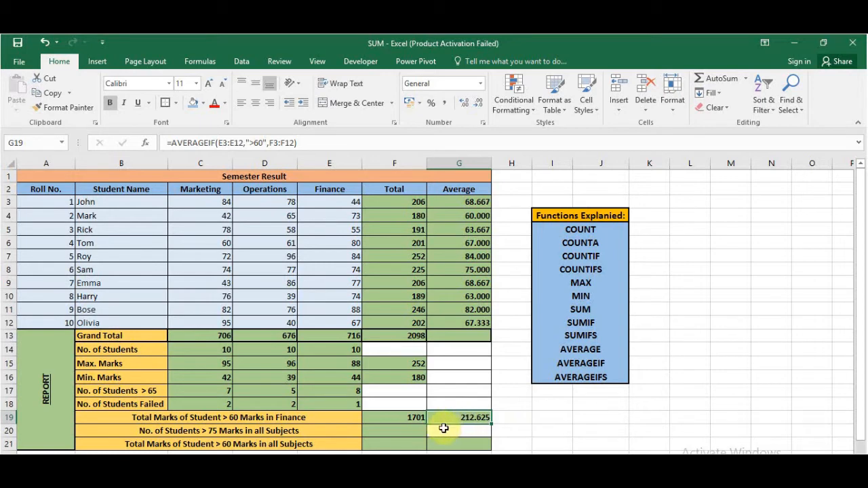
- Start a COUNTIFS formula in F20 with the Marketing marks C3:C12 as first criteria range and >75 as its criteria
{"action": "left_click", "coordinate": [380, 432]}
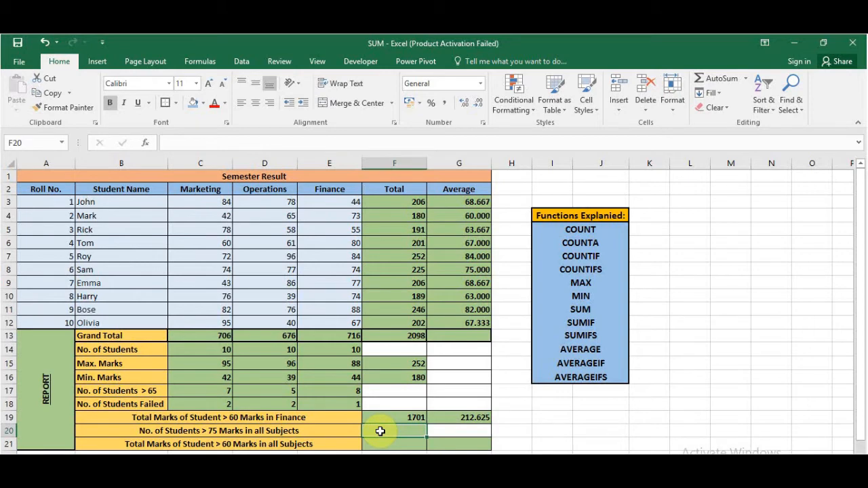
{"action": "type", "text": "=co"}
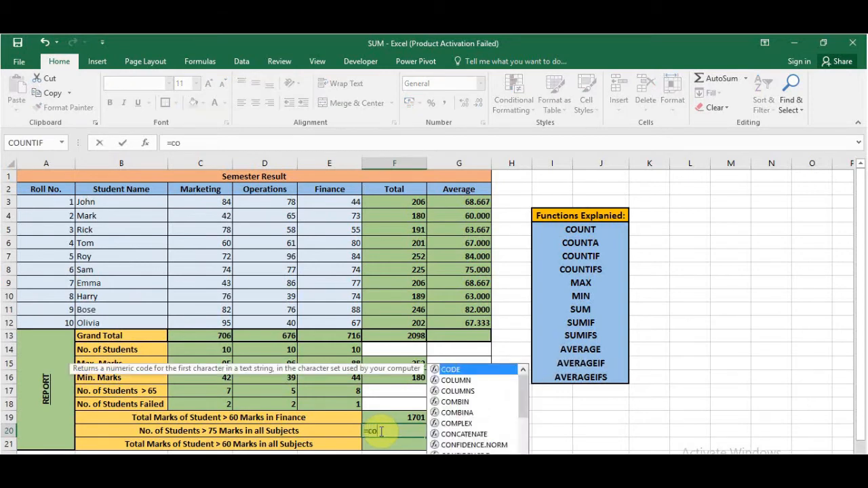
{"action": "type", "text": "untif"}
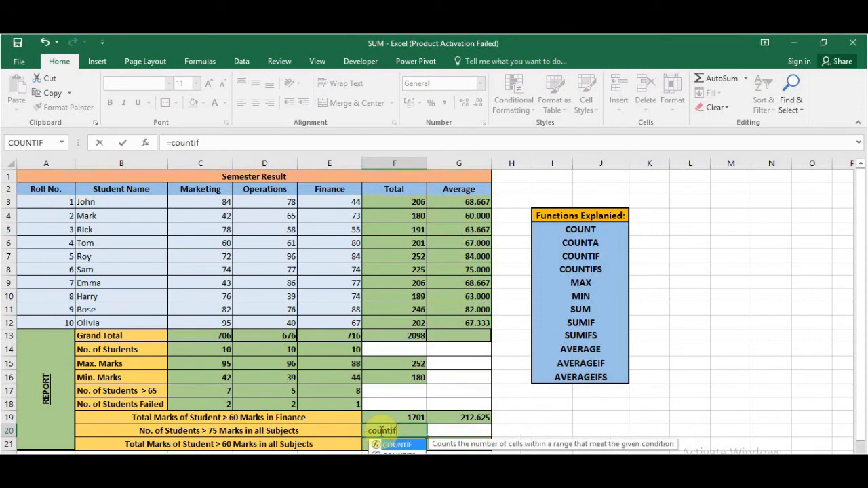
{"action": "key", "text": "Down"}
{"action": "key", "text": "Tab"}
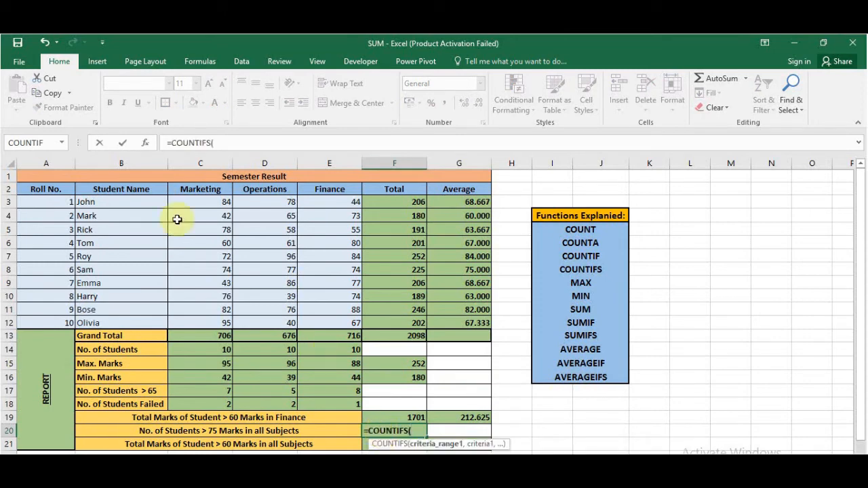
{"action": "left_click", "coordinate": [145, 143]}
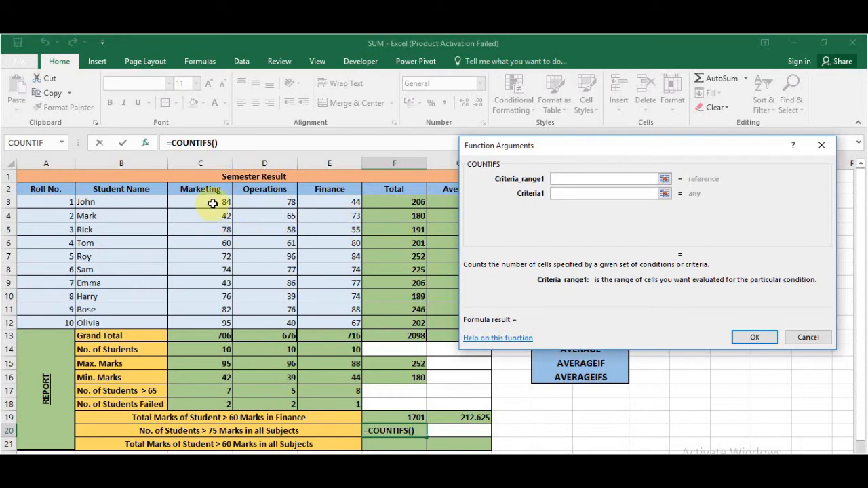
{"action": "left_click_drag", "start_coordinate": [207, 202], "coordinate": [208, 316]}
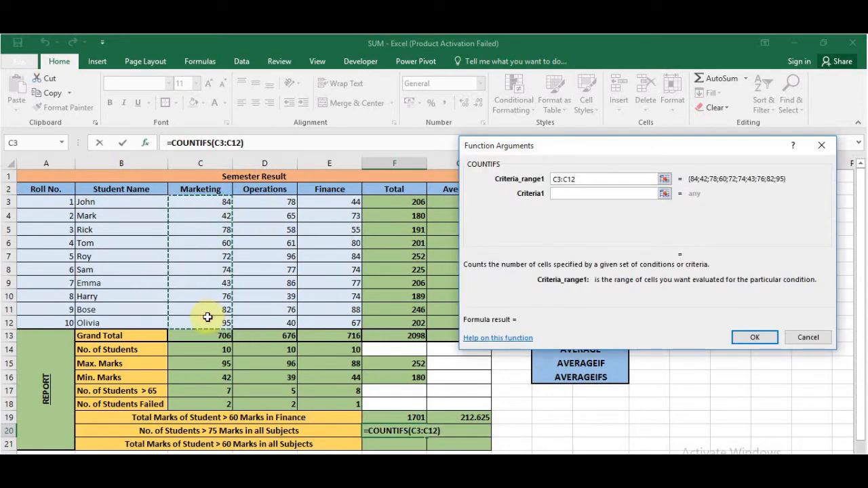
{"action": "left_click", "coordinate": [582, 194]}
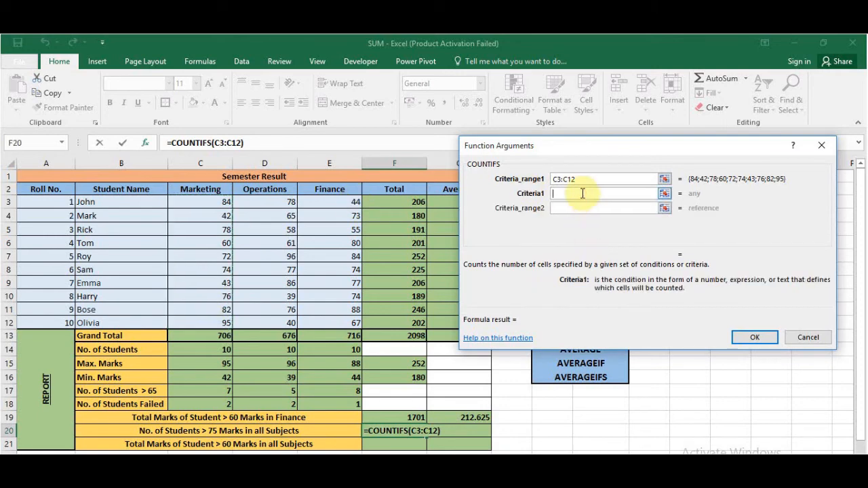
{"action": "type", "text": ">4"}
{"action": "key", "text": "BackSpace"}
{"action": "type", "text": "75"}
- Add the Operations marks D3:D12 as the second COUNTIFS criteria range with criteria >75
{"action": "left_click", "coordinate": [578, 209]}
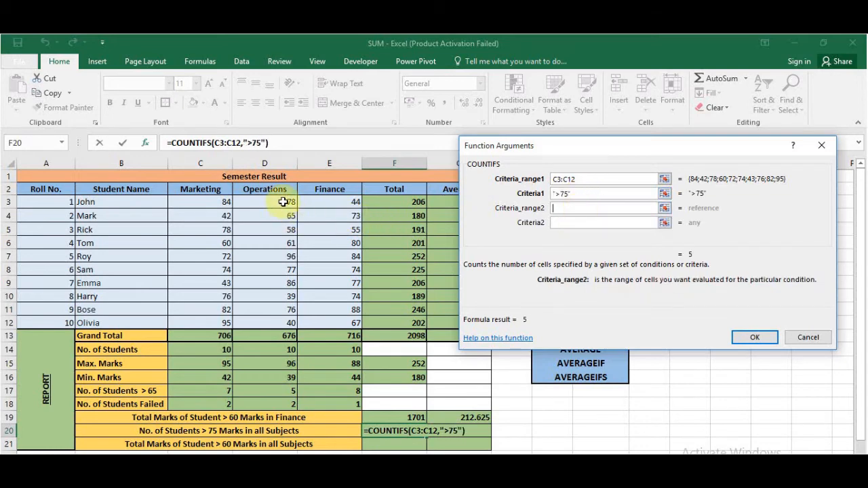
{"action": "left_click_drag", "start_coordinate": [285, 200], "coordinate": [284, 322]}
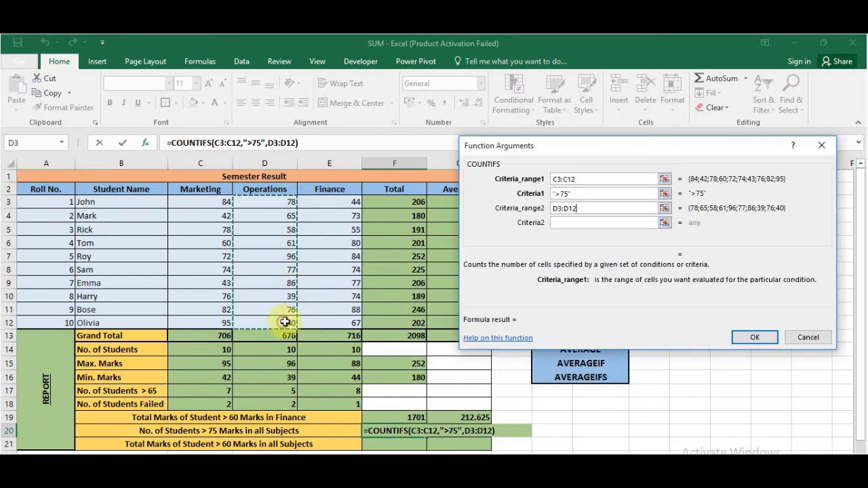
{"action": "left_click", "coordinate": [561, 223]}
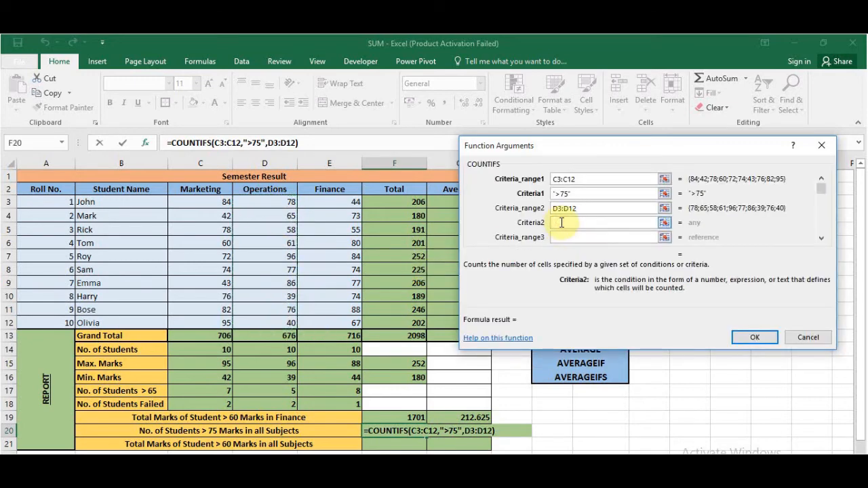
{"action": "type", "text": ">75"}
- Add the Finance marks E3:E12 as the third criteria range with criteria >75 and complete the COUNTIFS formula in F20
{"action": "left_click", "coordinate": [562, 237]}
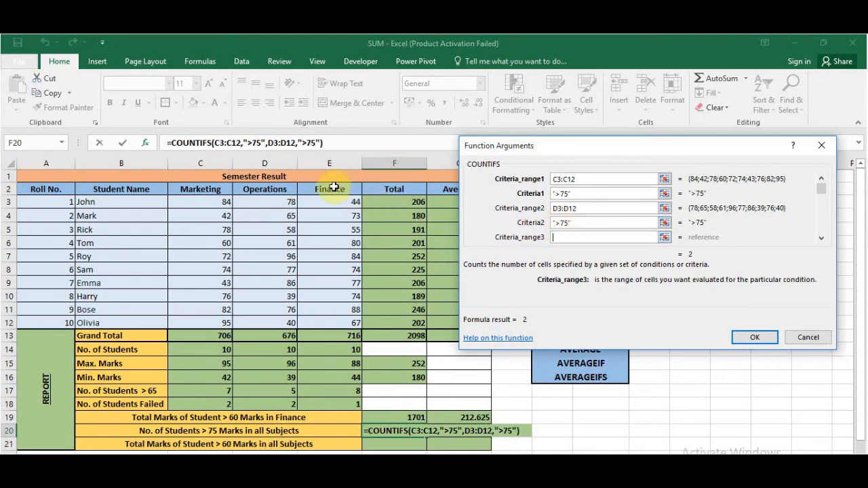
{"action": "left_click_drag", "start_coordinate": [333, 209], "coordinate": [339, 324]}
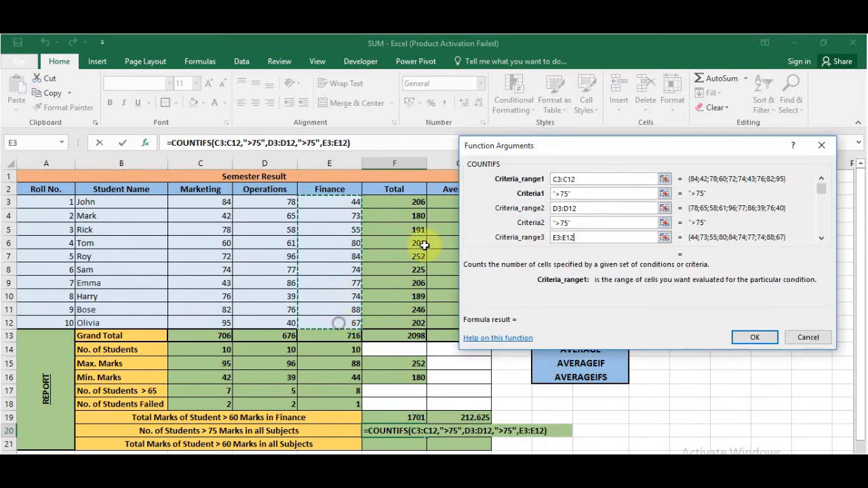
{"action": "left_click", "coordinate": [823, 236]}
{"action": "type", "text": ">"}
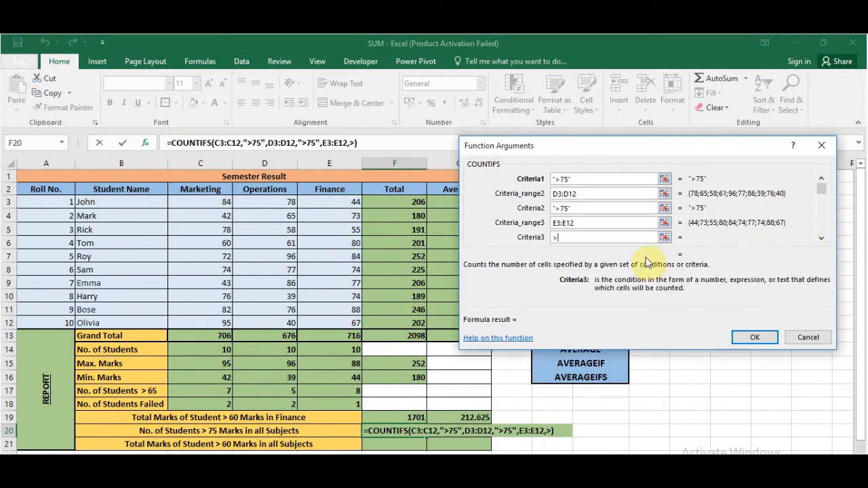
{"action": "type", "text": "75"}
{"action": "left_click", "coordinate": [750, 338]}
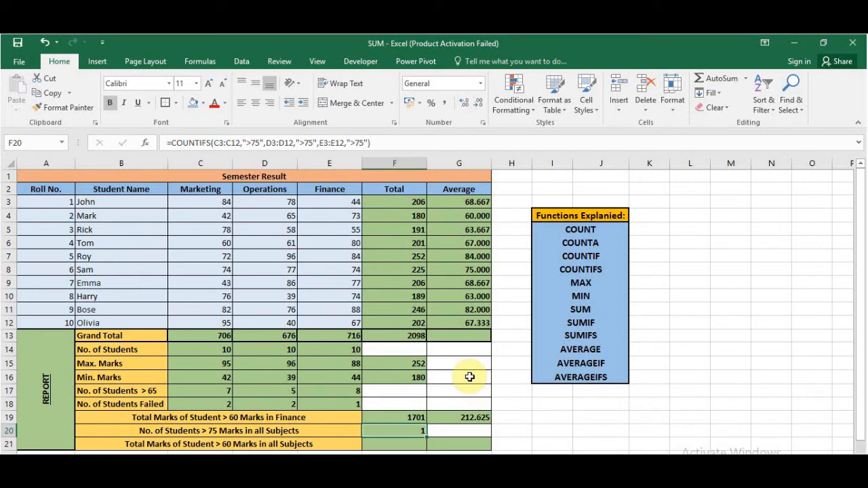
- Check the Marketing, Operations and Finance marks of the student in row 11 against the COUNTIFS condition
{"action": "left_click", "coordinate": [238, 216]}
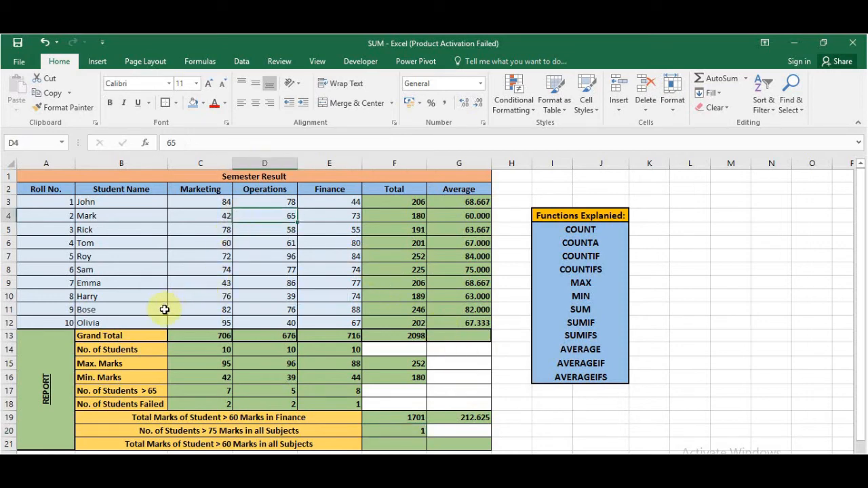
{"action": "left_click", "coordinate": [107, 312]}
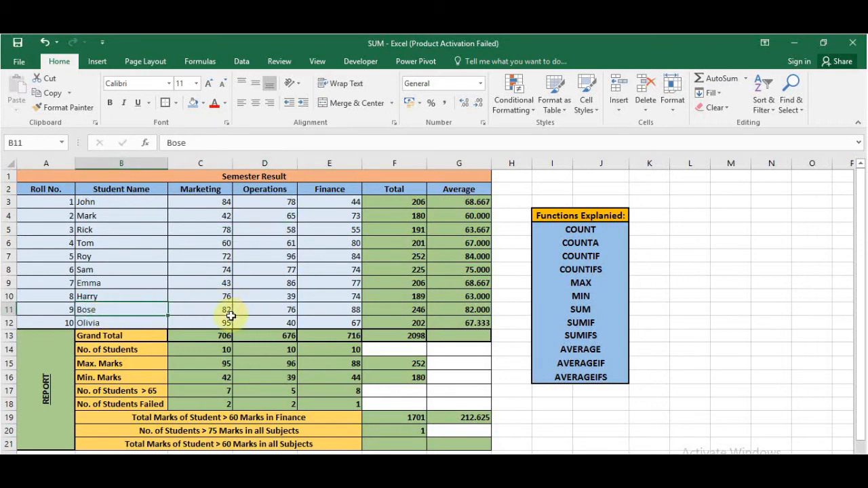
{"action": "left_click", "coordinate": [228, 310]}
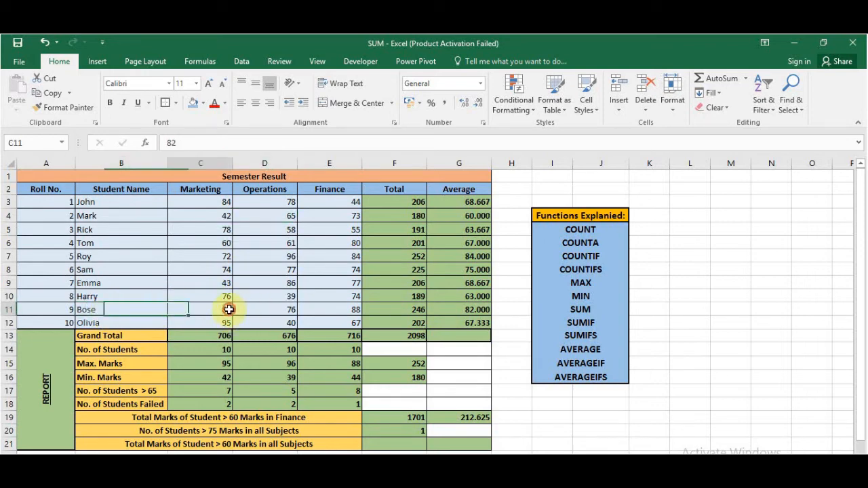
{"action": "left_click", "coordinate": [264, 309]}
{"action": "left_click", "coordinate": [328, 309]}
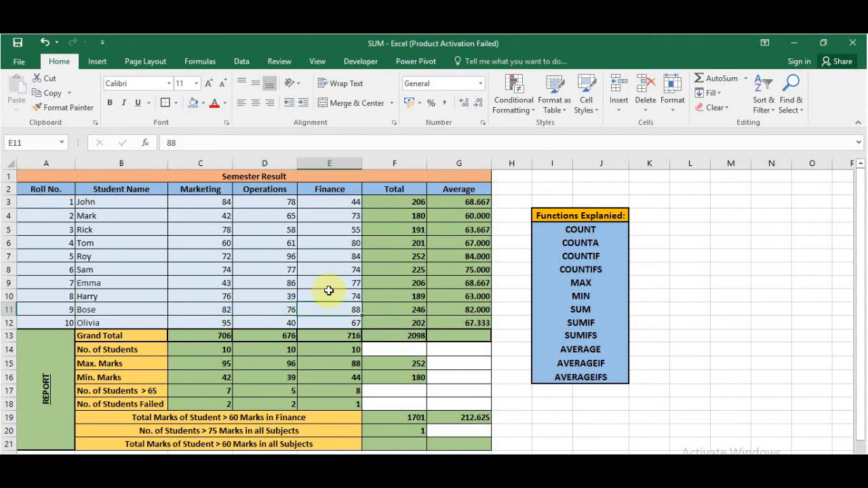
- Start a SUMIFS formula in F21 with the student totals F3:F12 as the sum range
{"action": "left_click", "coordinate": [391, 444]}
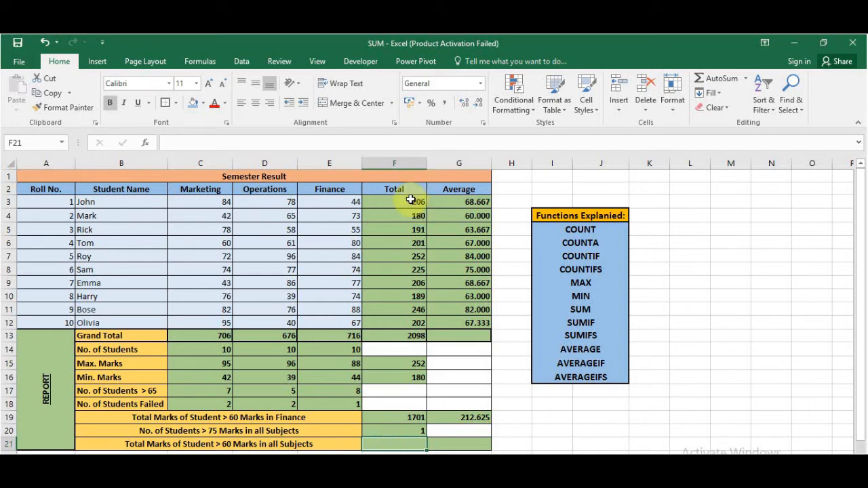
{"action": "left_click", "coordinate": [392, 417]}
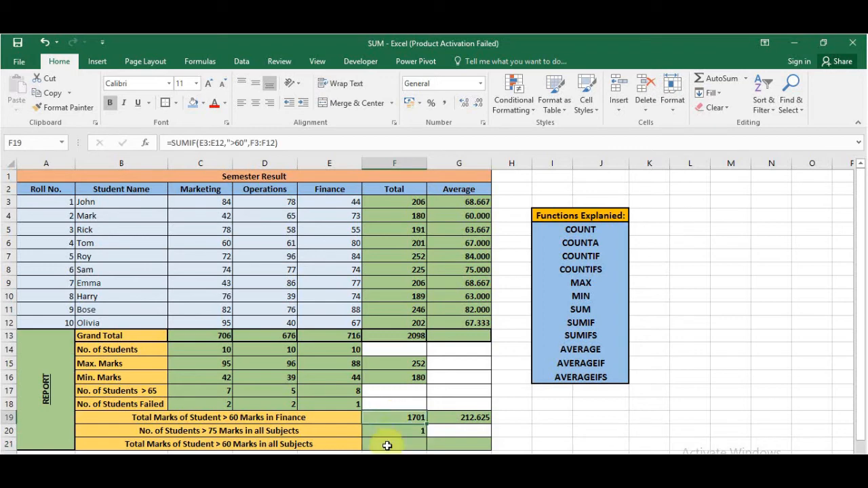
{"action": "left_click", "coordinate": [386, 446]}
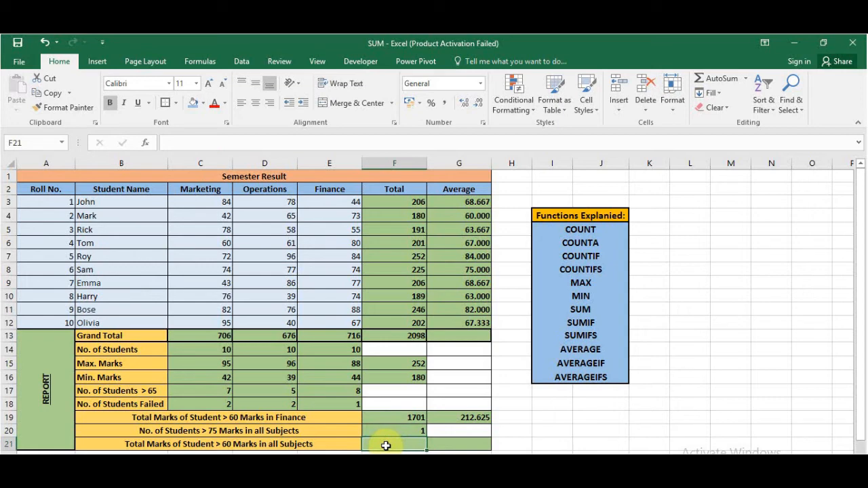
{"action": "type", "text": "="}
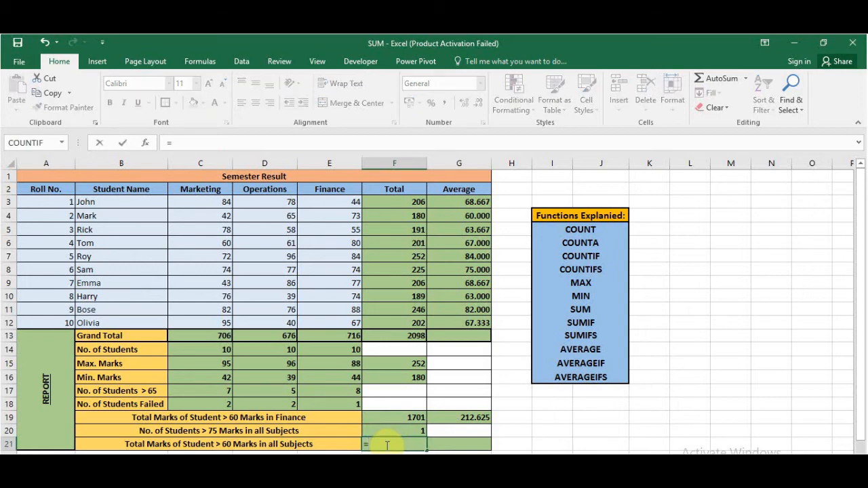
{"action": "type", "text": "sumifs"}
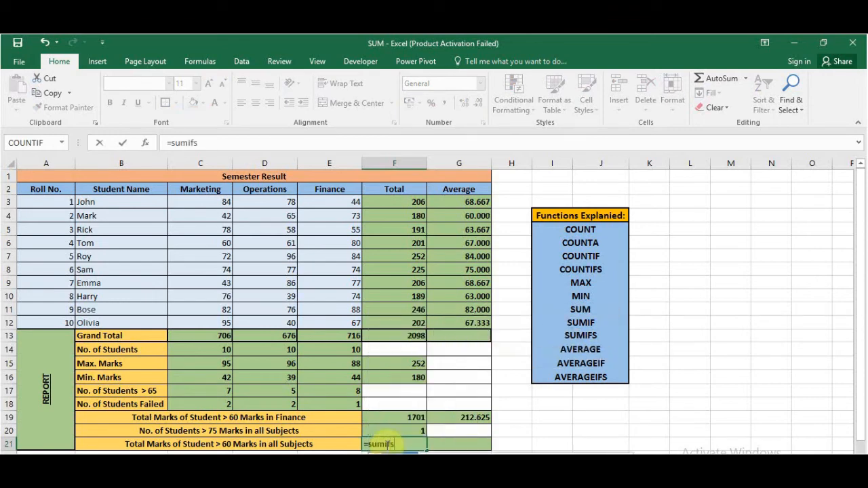
{"action": "key", "text": "Tab"}
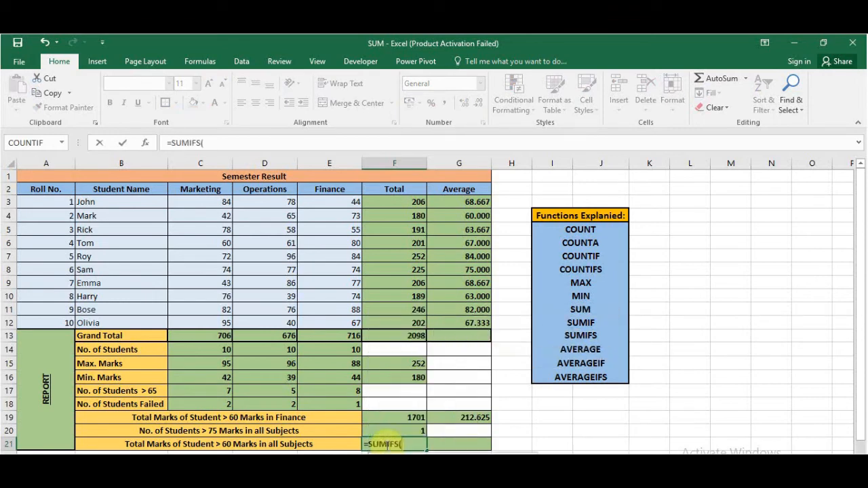
{"action": "left_click", "coordinate": [143, 144]}
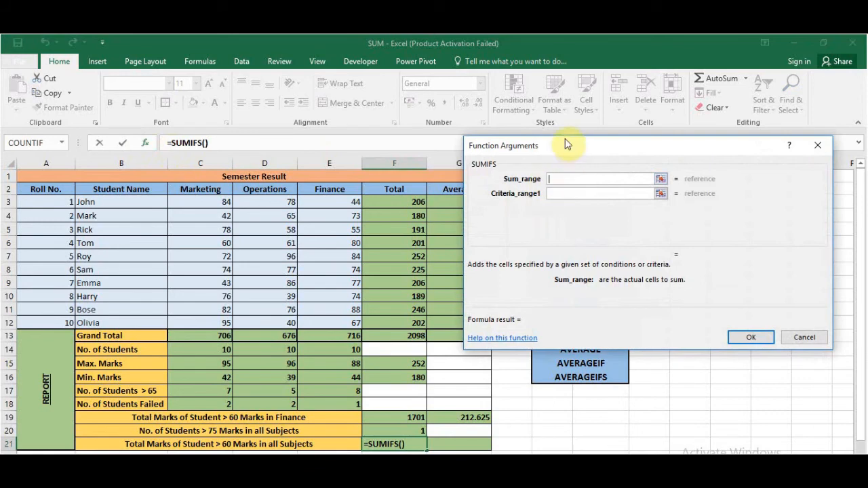
{"action": "left_click_drag", "start_coordinate": [563, 144], "coordinate": [575, 141]}
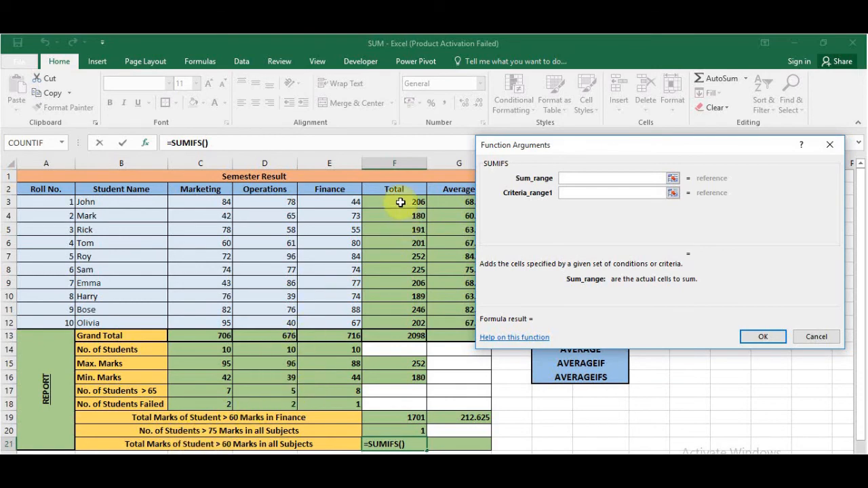
{"action": "left_click_drag", "start_coordinate": [401, 202], "coordinate": [402, 322]}
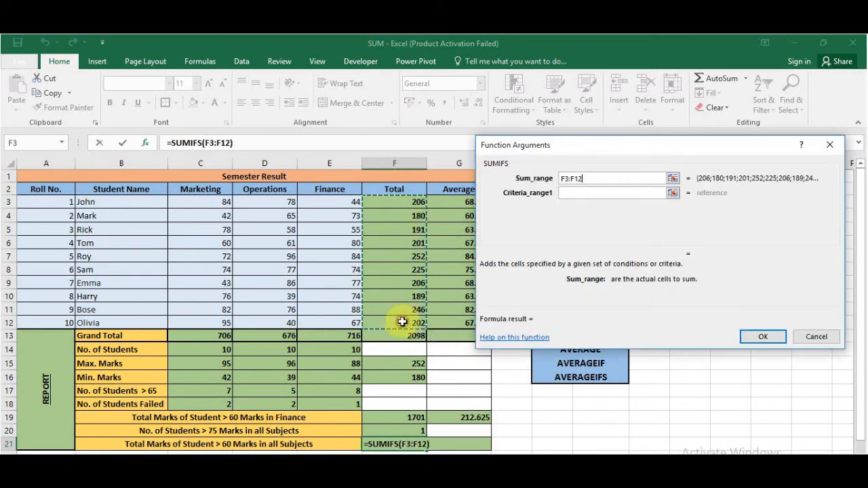
- Add the Marketing marks C3:C12 as the first SUMIFS criteria range with criteria >60
{"action": "left_click", "coordinate": [569, 192]}
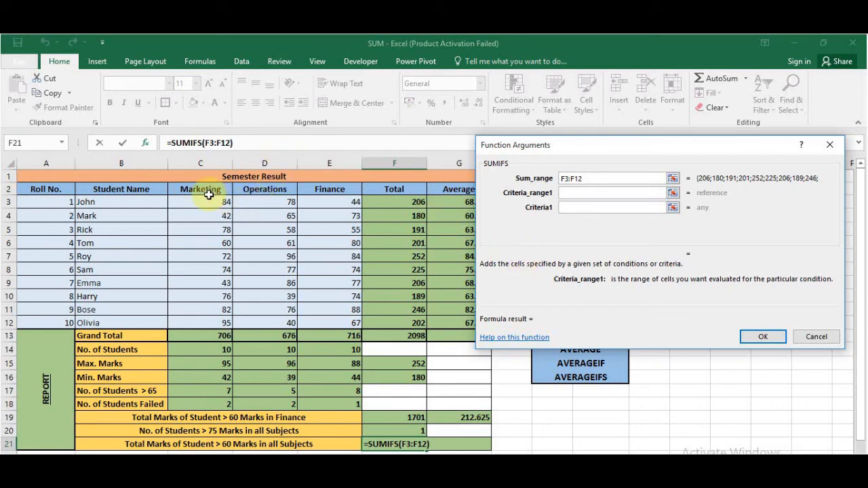
{"action": "left_click_drag", "start_coordinate": [209, 201], "coordinate": [202, 323]}
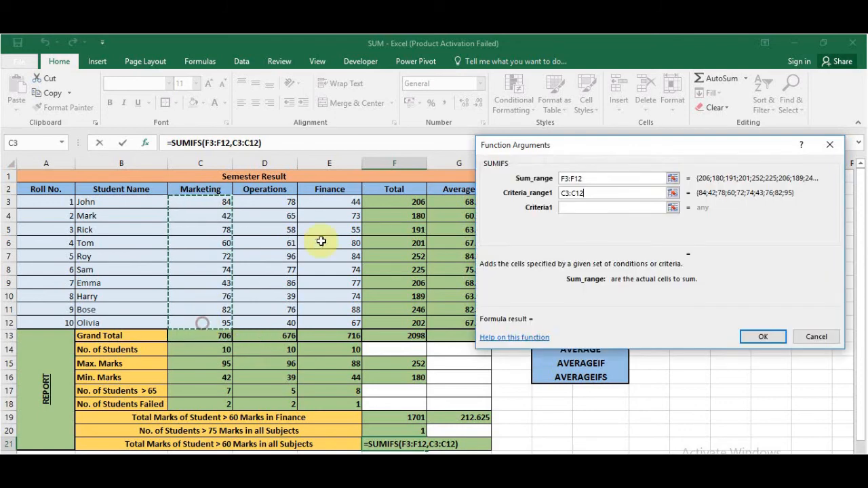
{"action": "left_click", "coordinate": [570, 208]}
{"action": "type", "text": ">60"}
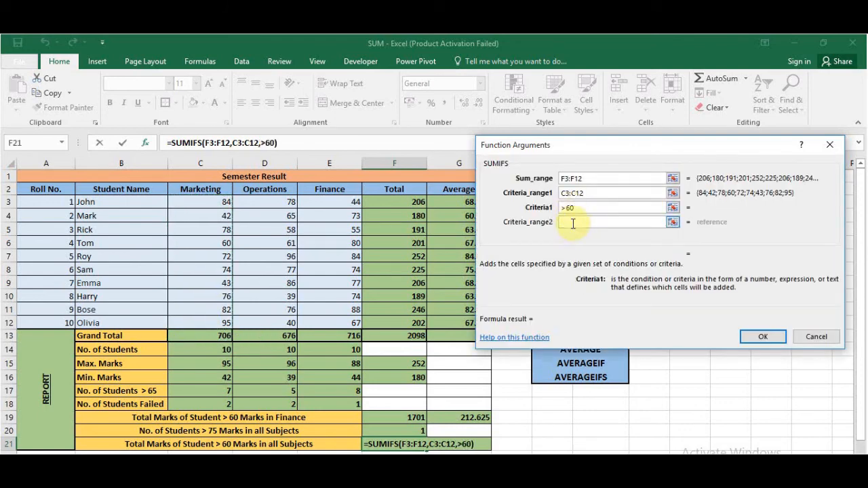
- Add the Operations marks D3:D12 as the second SUMIFS criteria range with criteria >60
{"action": "left_click", "coordinate": [573, 223]}
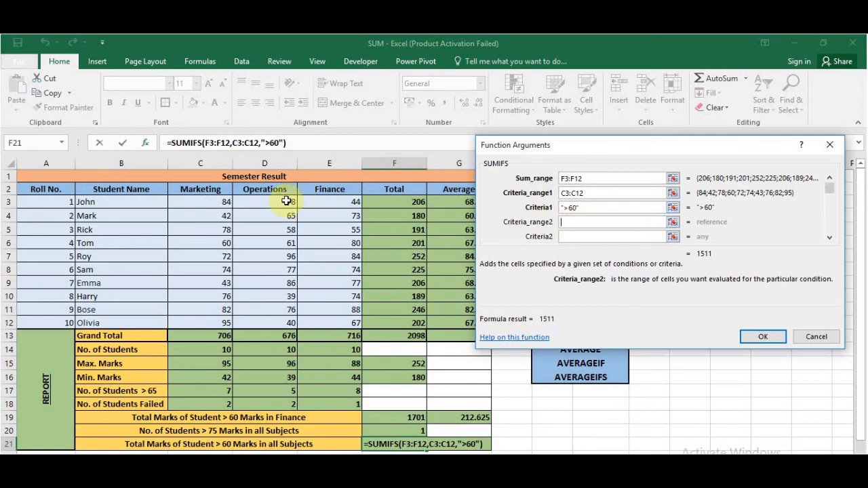
{"action": "left_click_drag", "start_coordinate": [286, 202], "coordinate": [283, 322]}
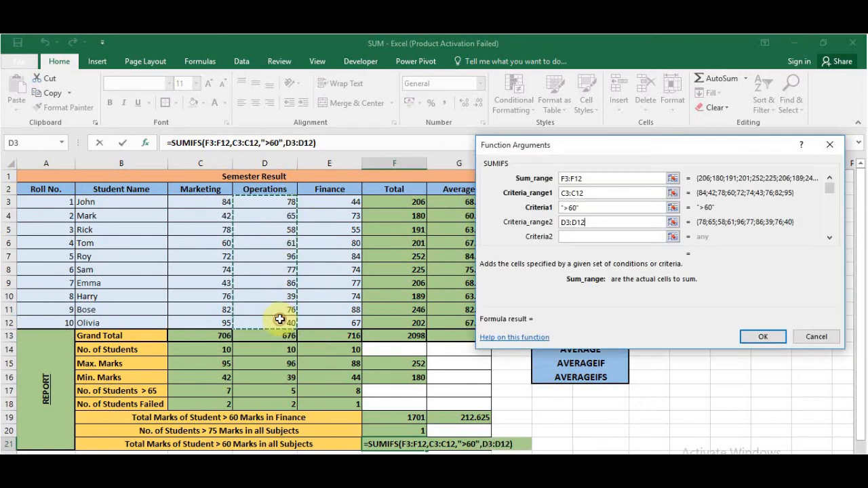
{"action": "left_click", "coordinate": [572, 237]}
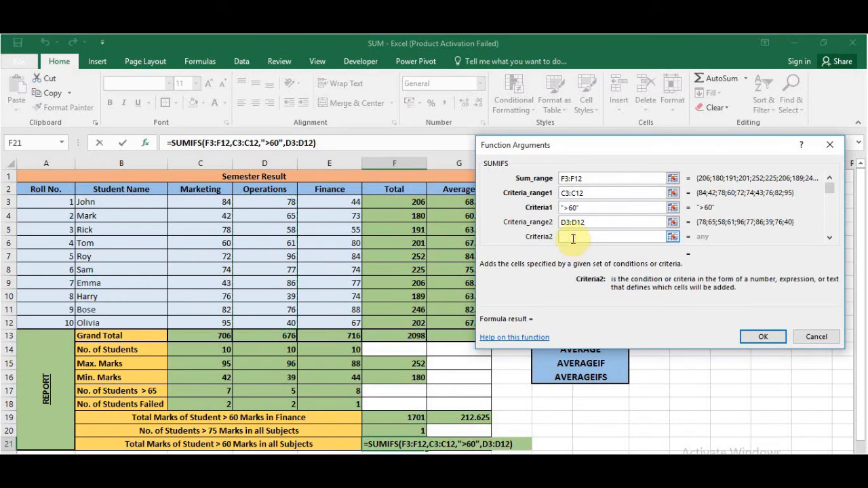
{"action": "type", "text": "\">"}
{"action": "type", "text": "60"}
- Add the Finance marks E3:E12 as the third criteria range with criteria >60 and complete the SUMIFS formula in F21
{"action": "left_click", "coordinate": [829, 238]}
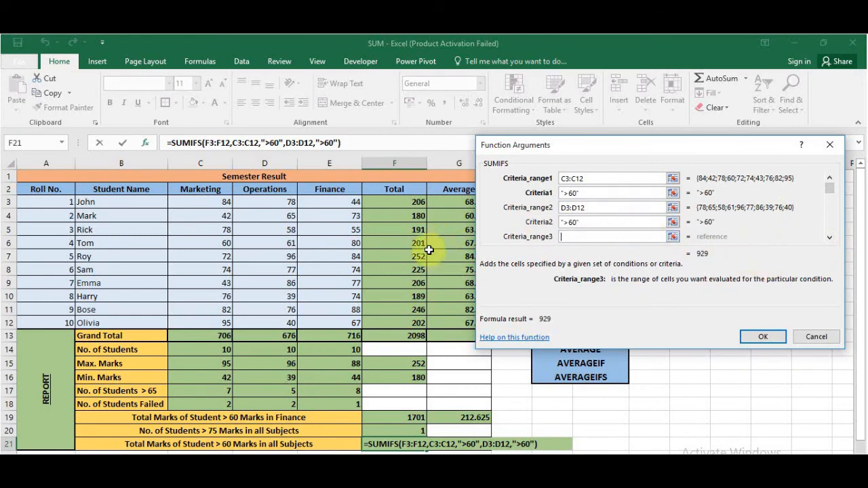
{"action": "left_click_drag", "start_coordinate": [350, 201], "coordinate": [345, 323]}
{"action": "left_click", "coordinate": [829, 238]}
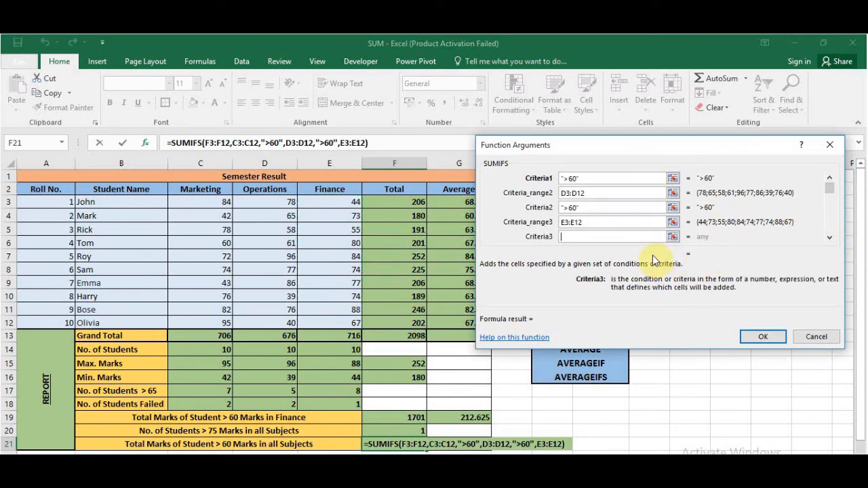
{"action": "type", "text": ">60"}
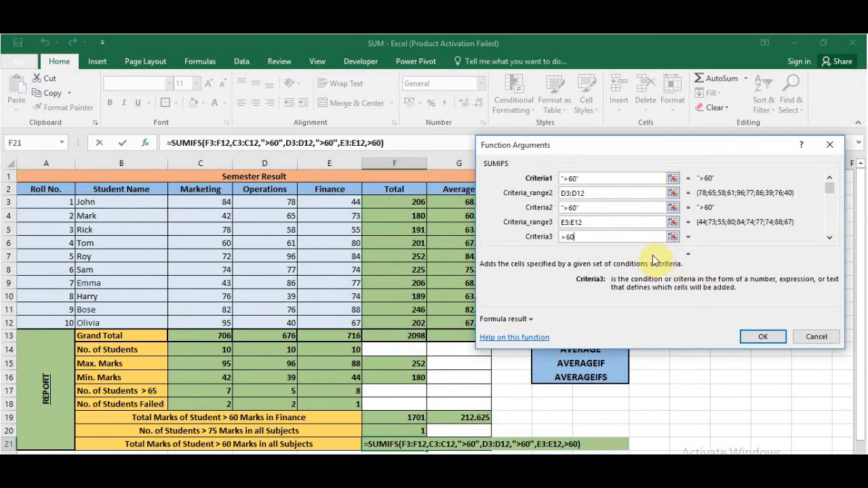
{"action": "key", "text": "Return"}
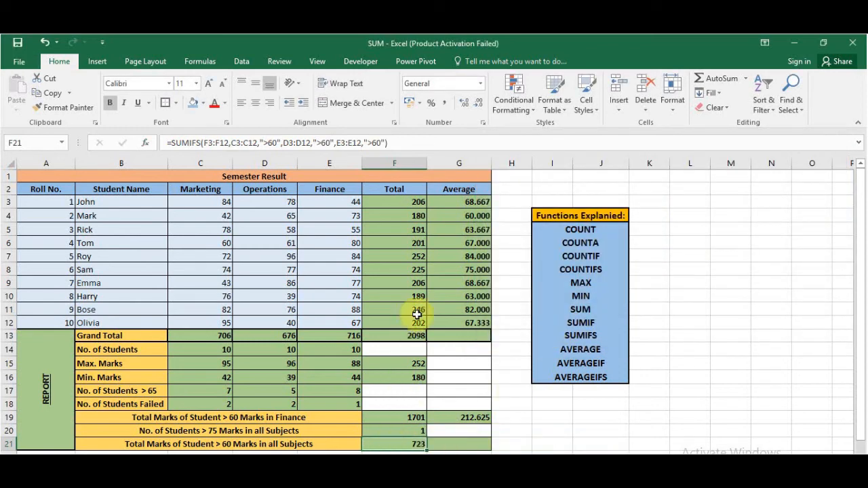
- Start an AVERAGEIFS formula in G21 with the student totals F3:F12 as the average range
{"action": "left_click", "coordinate": [450, 444]}
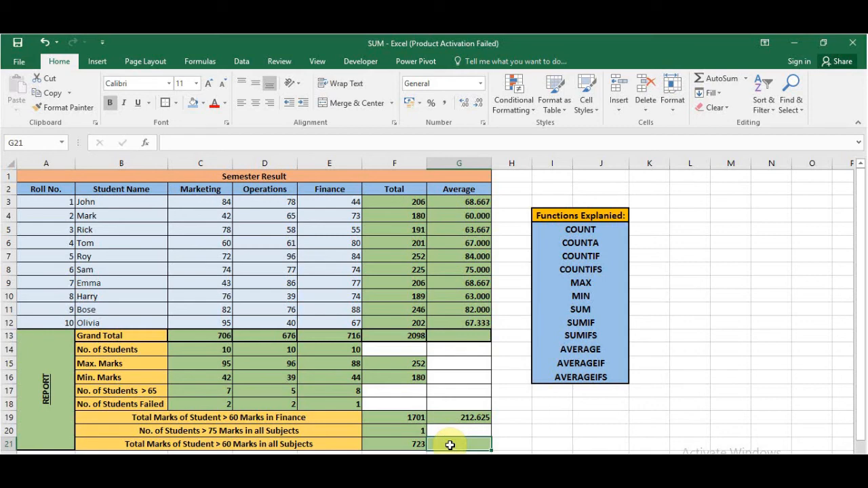
{"action": "type", "text": "=average"}
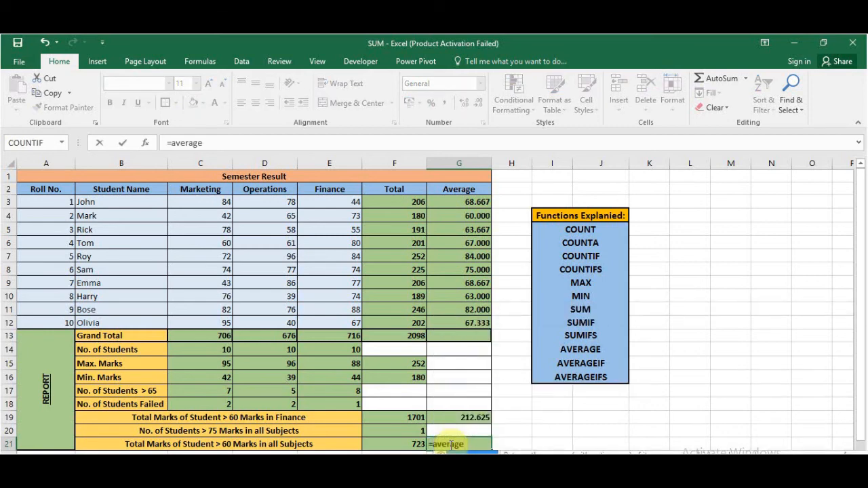
{"action": "key", "text": "Down"}
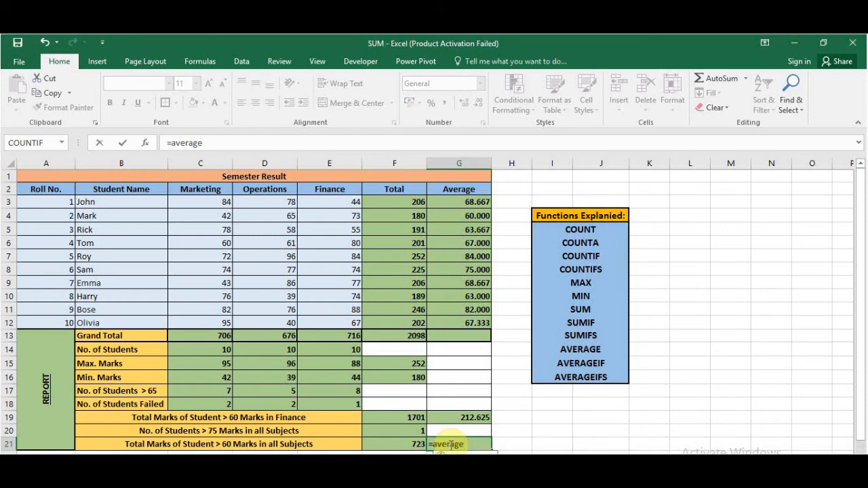
{"action": "type", "text": "ifs"}
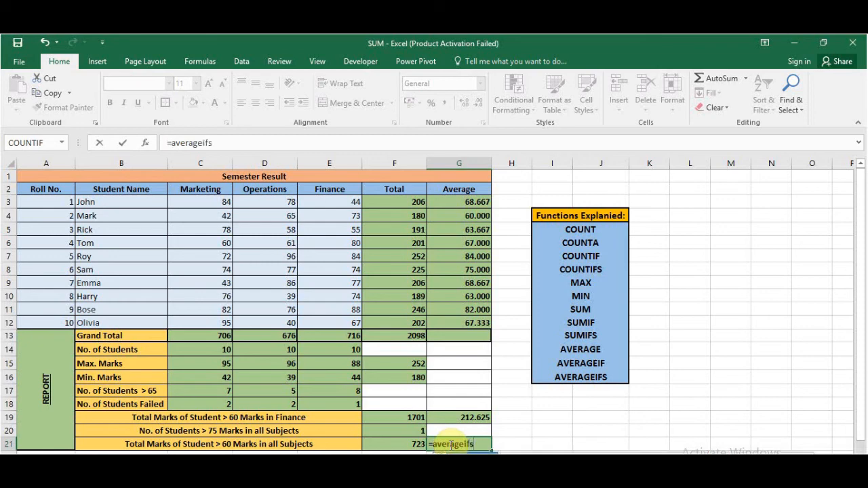
{"action": "key", "text": "Tab"}
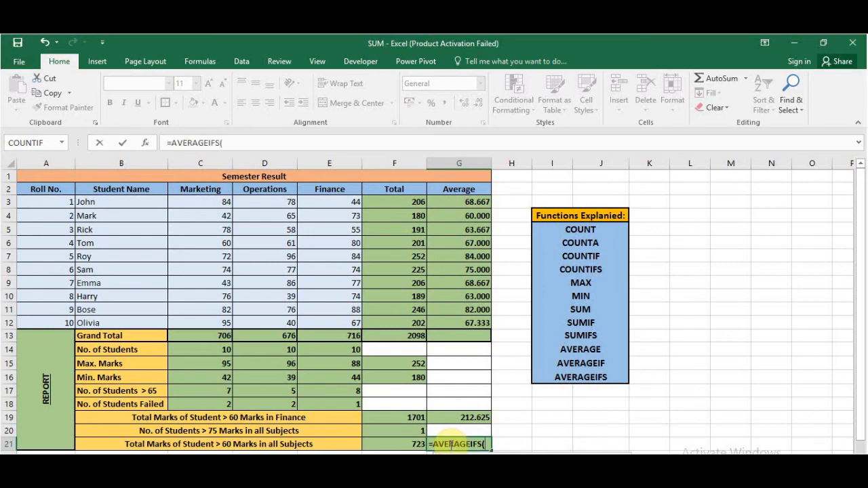
{"action": "left_click", "coordinate": [145, 150]}
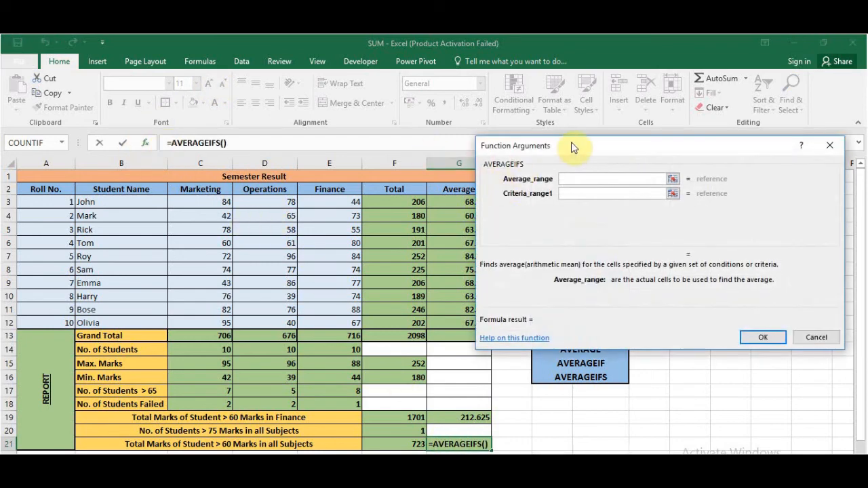
{"action": "left_click_drag", "start_coordinate": [572, 147], "coordinate": [587, 144]}
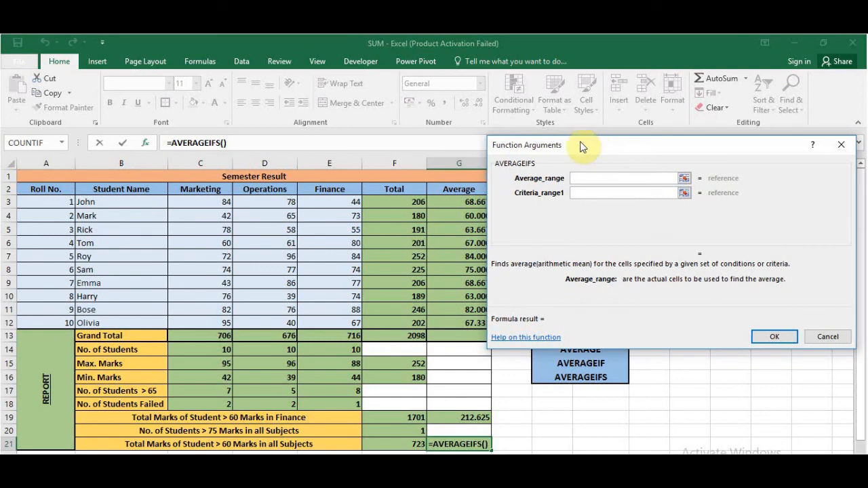
{"action": "left_click_drag", "start_coordinate": [404, 204], "coordinate": [402, 322]}
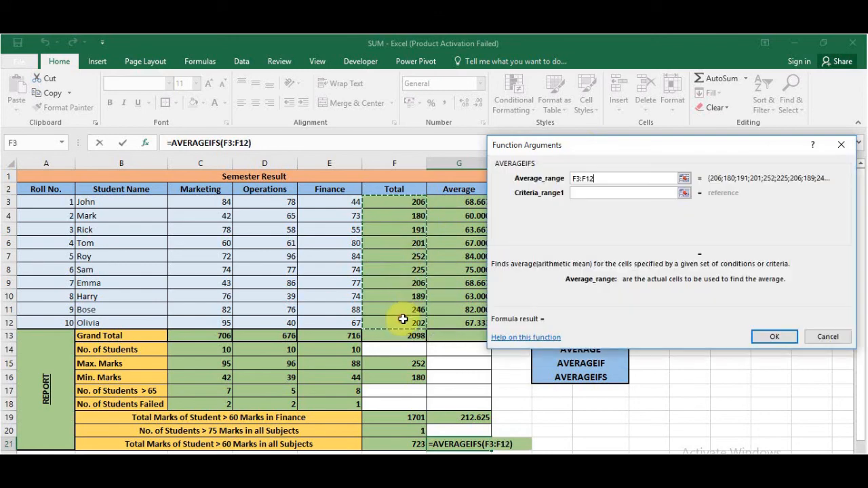
- Add the Marketing marks C3:C12 as the first AVERAGEIFS criteria range with criteria >60
{"action": "left_click", "coordinate": [606, 193]}
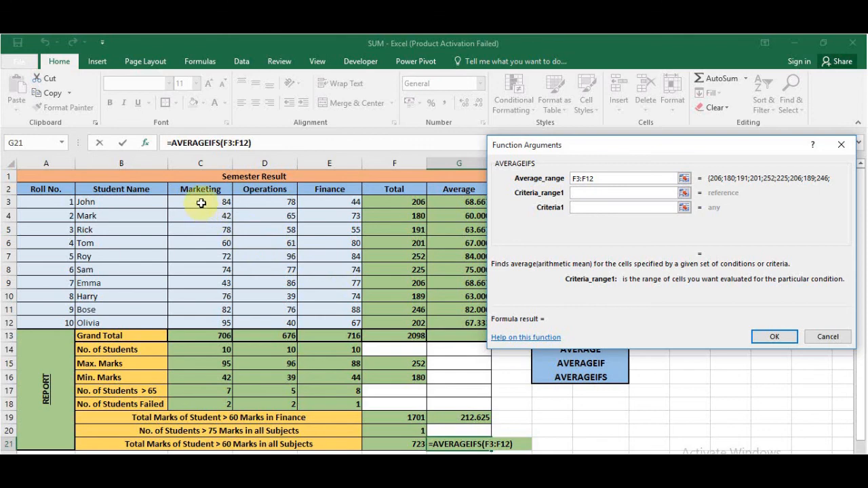
{"action": "left_click_drag", "start_coordinate": [201, 202], "coordinate": [196, 324]}
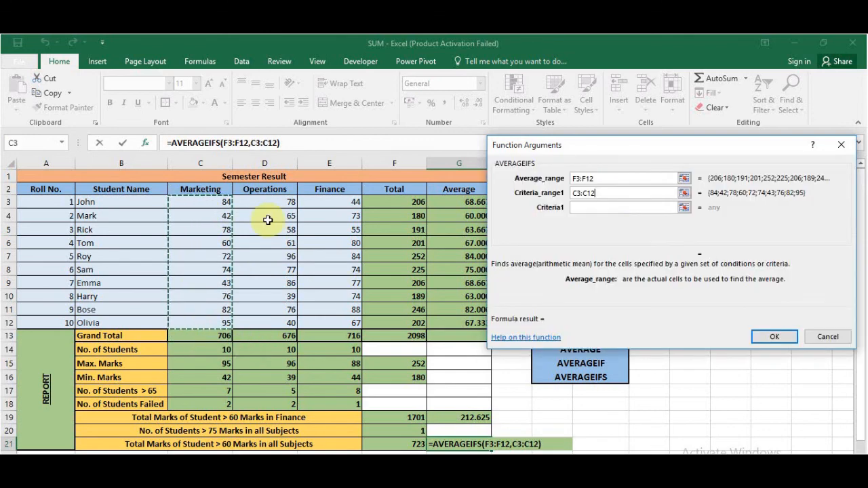
{"action": "left_click", "coordinate": [584, 209]}
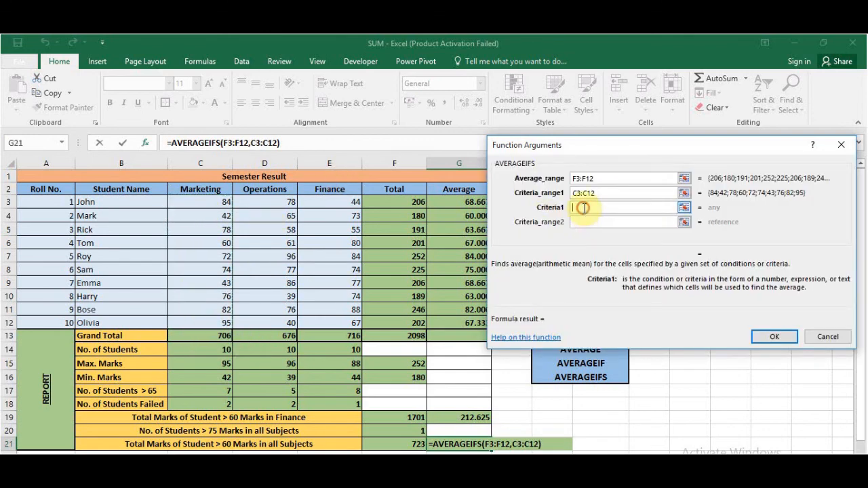
{"action": "type", "text": ">60"}
- Add the Operations marks D3:D12 as the second AVERAGEIFS criteria range with criteria >60
{"action": "left_click", "coordinate": [587, 223]}
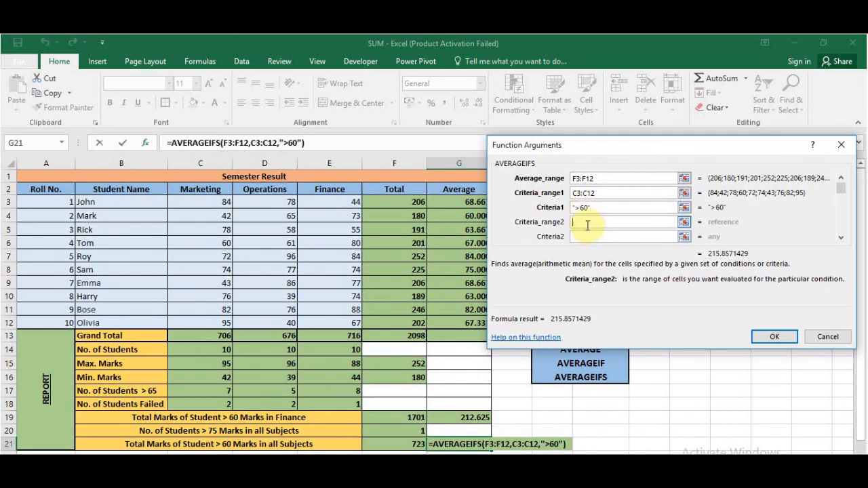
{"action": "left_click_drag", "start_coordinate": [264, 201], "coordinate": [268, 319]}
{"action": "left_click", "coordinate": [571, 235]}
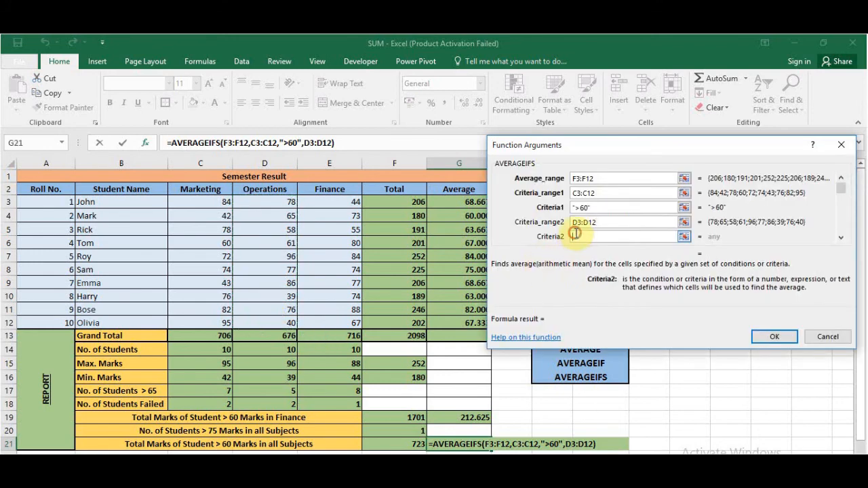
{"action": "type", "text": ">60"}
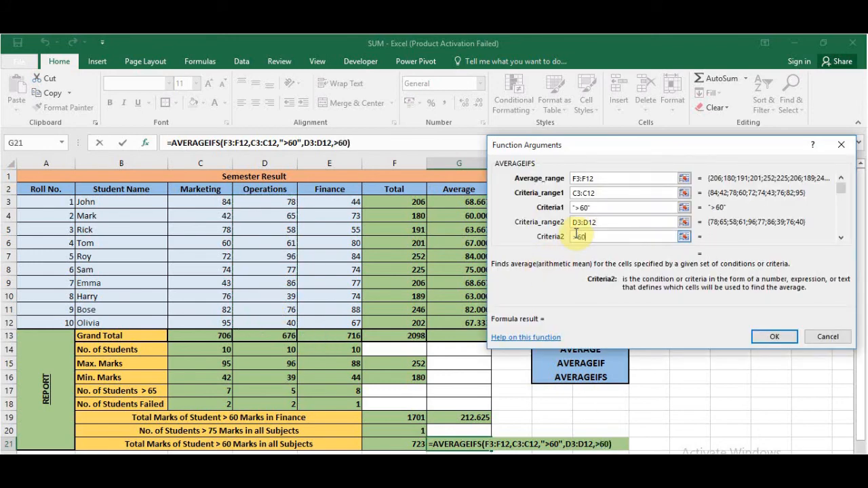
- Add the Finance marks E3:E12 as the third AVERAGEIFS criteria range
{"action": "left_click", "coordinate": [842, 238]}
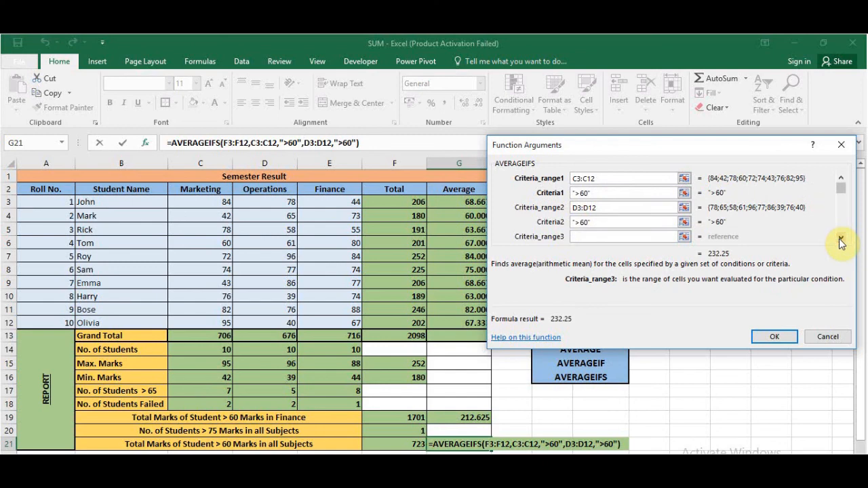
{"action": "left_click", "coordinate": [841, 240]}
{"action": "left_click", "coordinate": [349, 202]}
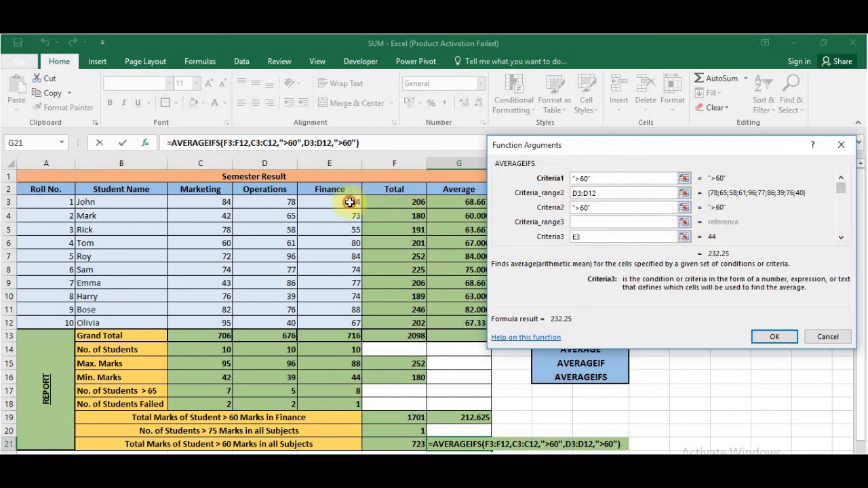
{"action": "left_click_drag", "start_coordinate": [349, 202], "coordinate": [343, 323]}
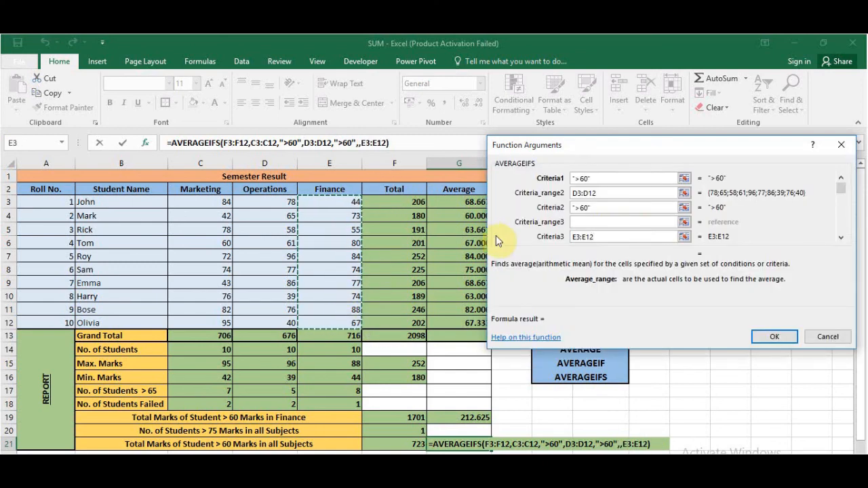
{"action": "left_click", "coordinate": [584, 222]}
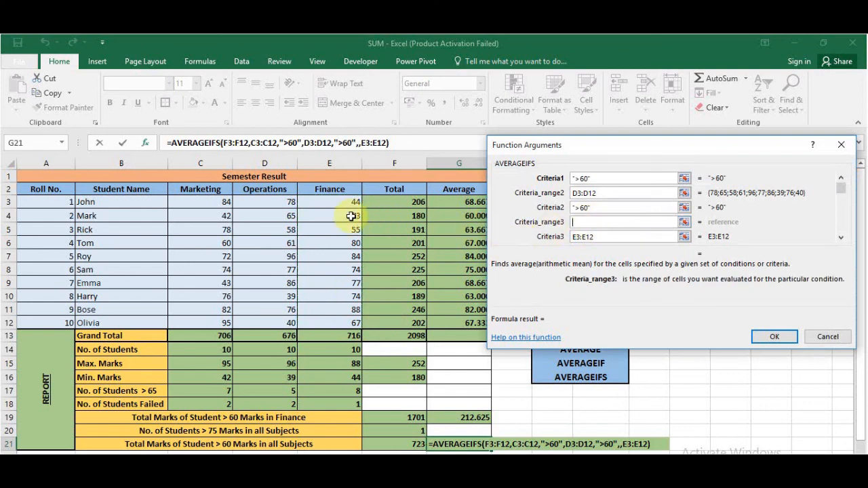
{"action": "left_click_drag", "start_coordinate": [347, 202], "coordinate": [344, 323]}
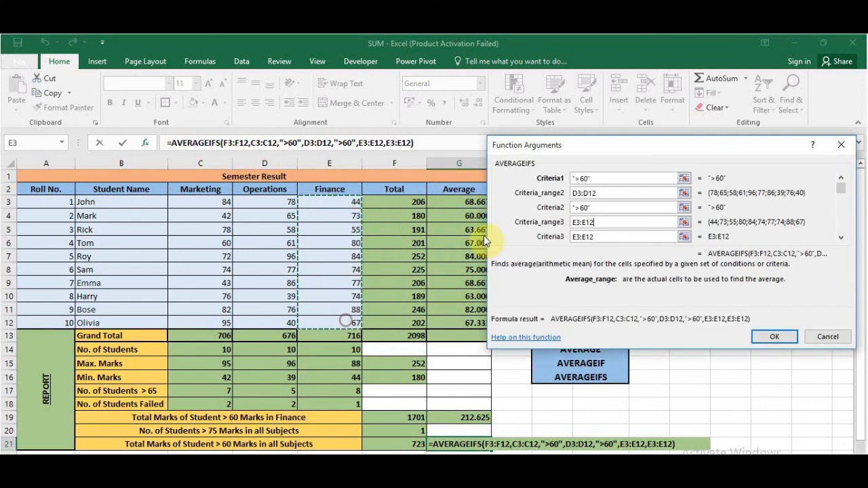
- Replace the mistaken third criteria entry with >60 and complete the AVERAGEIFS formula in G21
{"action": "left_click_drag", "start_coordinate": [627, 238], "coordinate": [572, 242]}
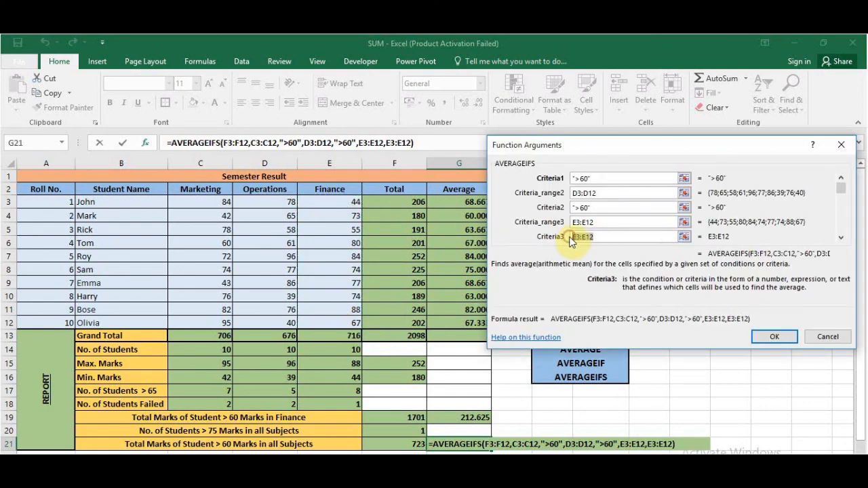
{"action": "key", "text": "BackSpace"}
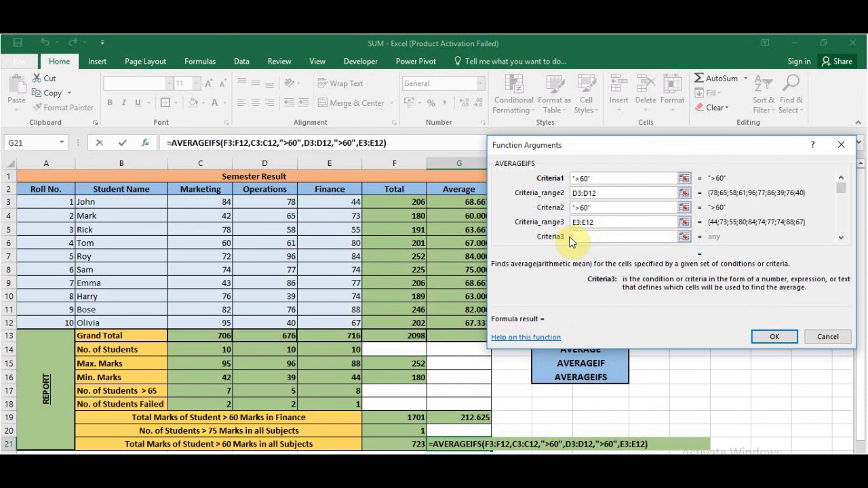
{"action": "type", "text": ">60"}
{"action": "key", "text": "Return"}
{"action": "left_click", "coordinate": [725, 257]}
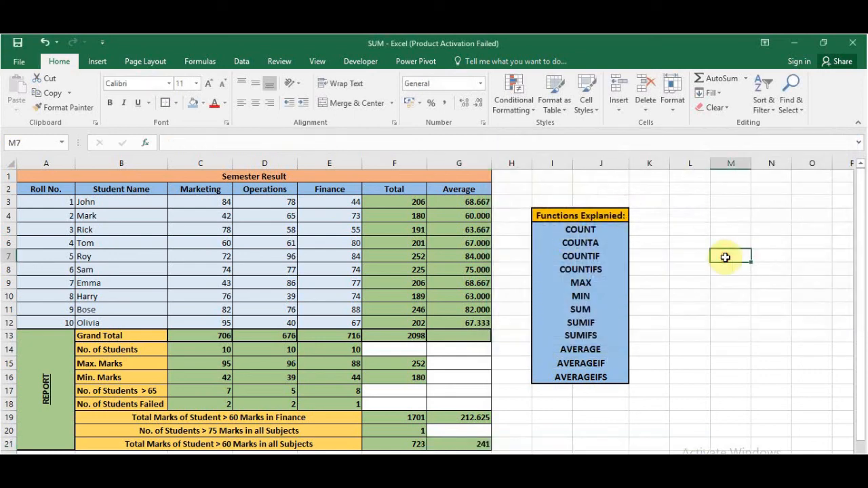
{"action": "left_click", "coordinate": [449, 444]}
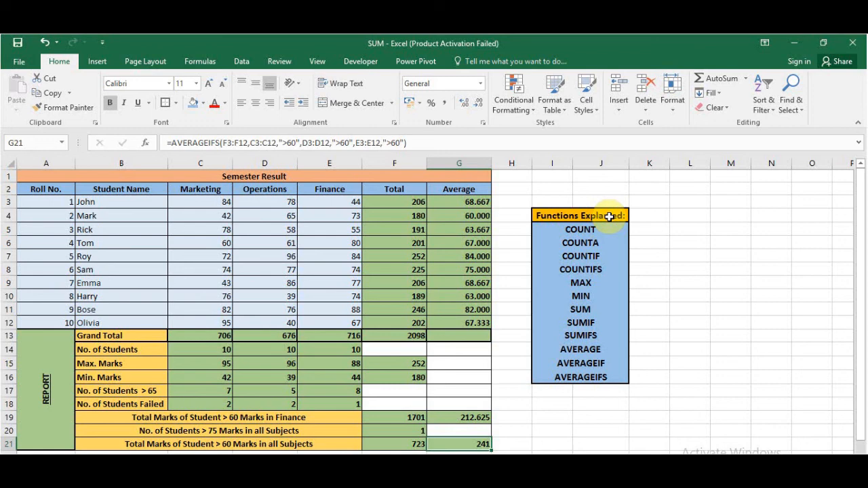
{"action": "left_click", "coordinate": [686, 255]}
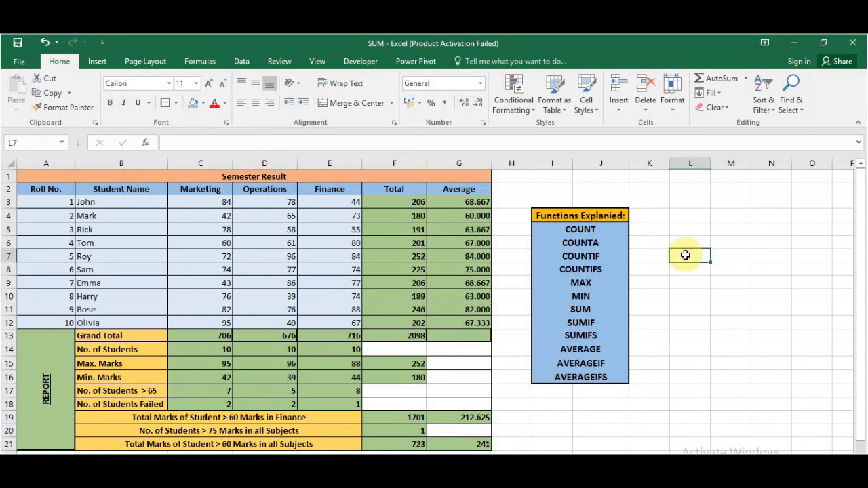